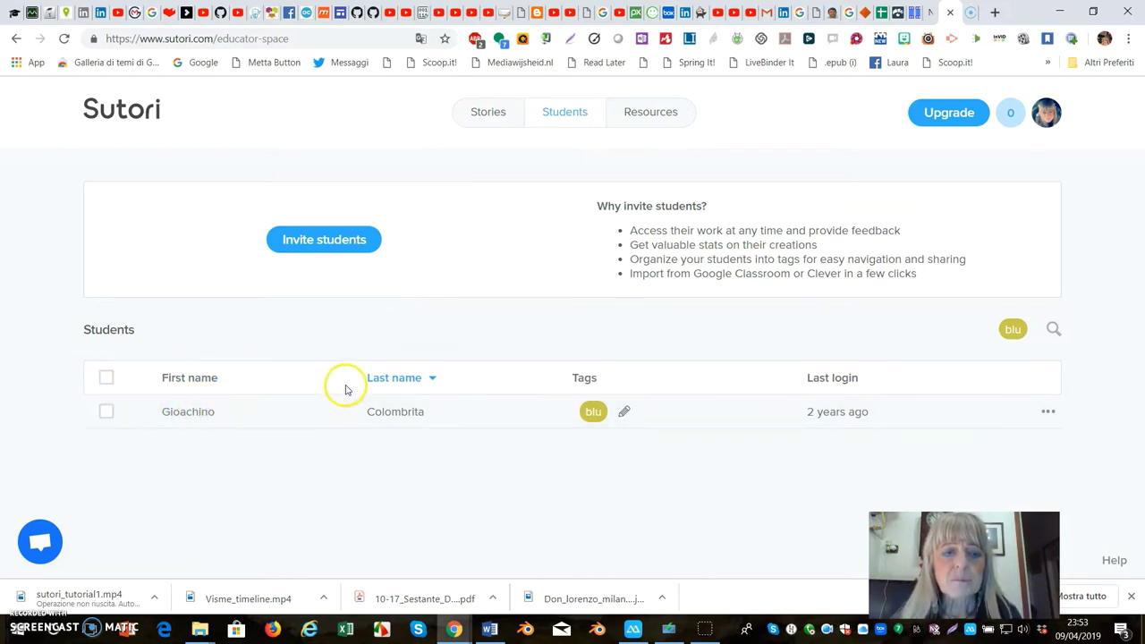
Step: Check the available ways to invite students and close the invitation dialog
left_click(344, 248)
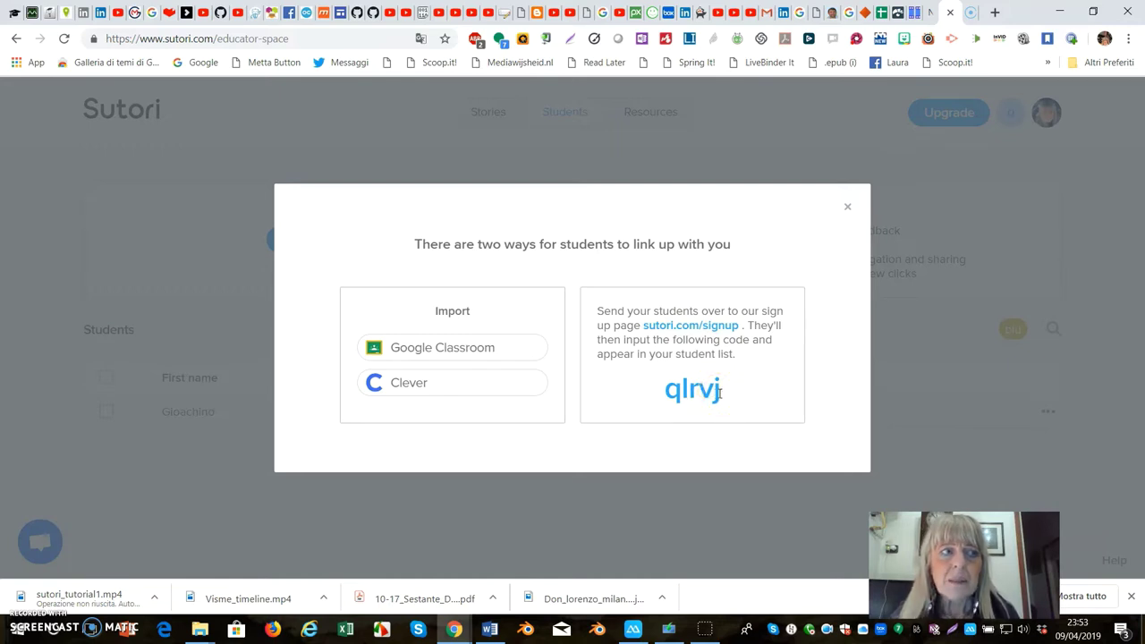
left_click(849, 208)
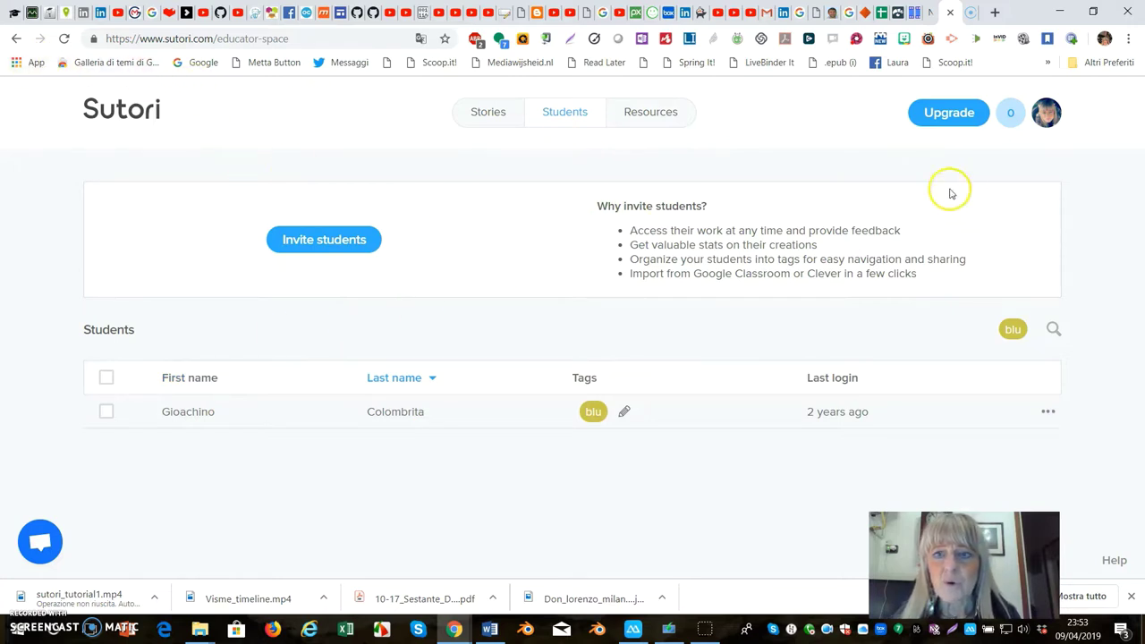
Step: Create a new story from the Blank template
left_click(489, 116)
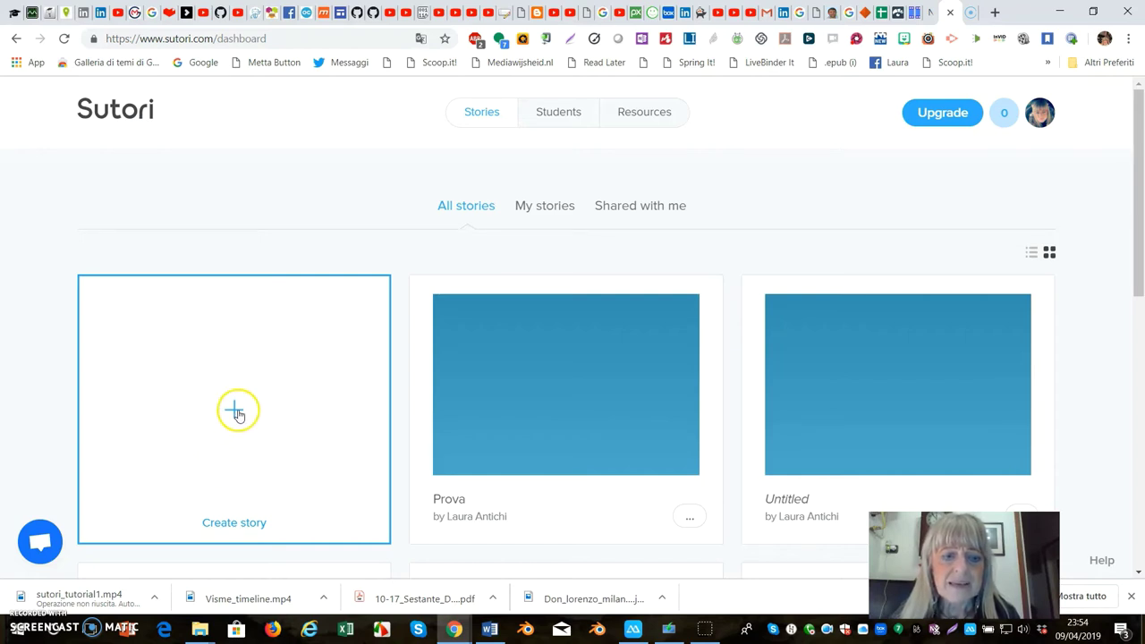
left_click(238, 413)
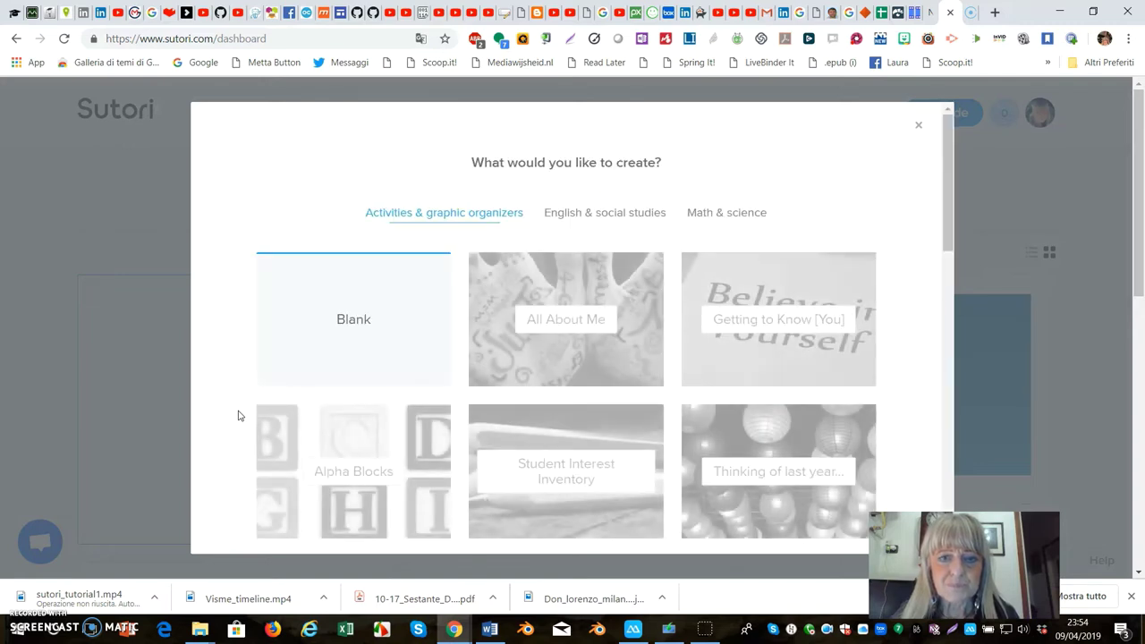
left_click(361, 330)
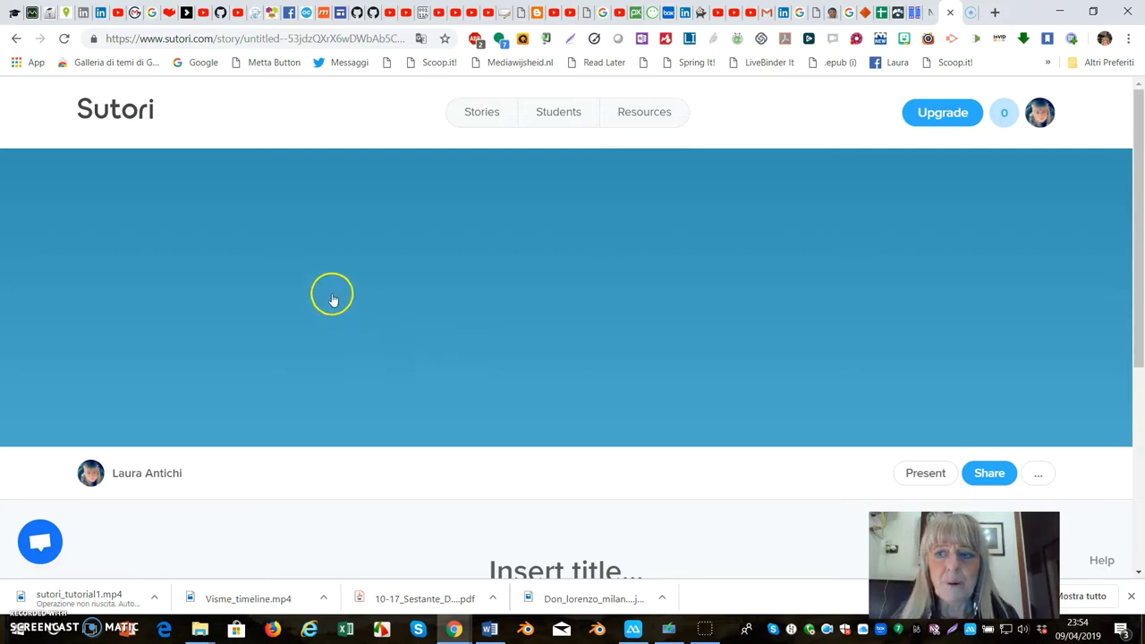
Step: Replace the story's cover image with the uploaded file Screenshot_2.png and save it
scroll(402, 333, "down", 1)
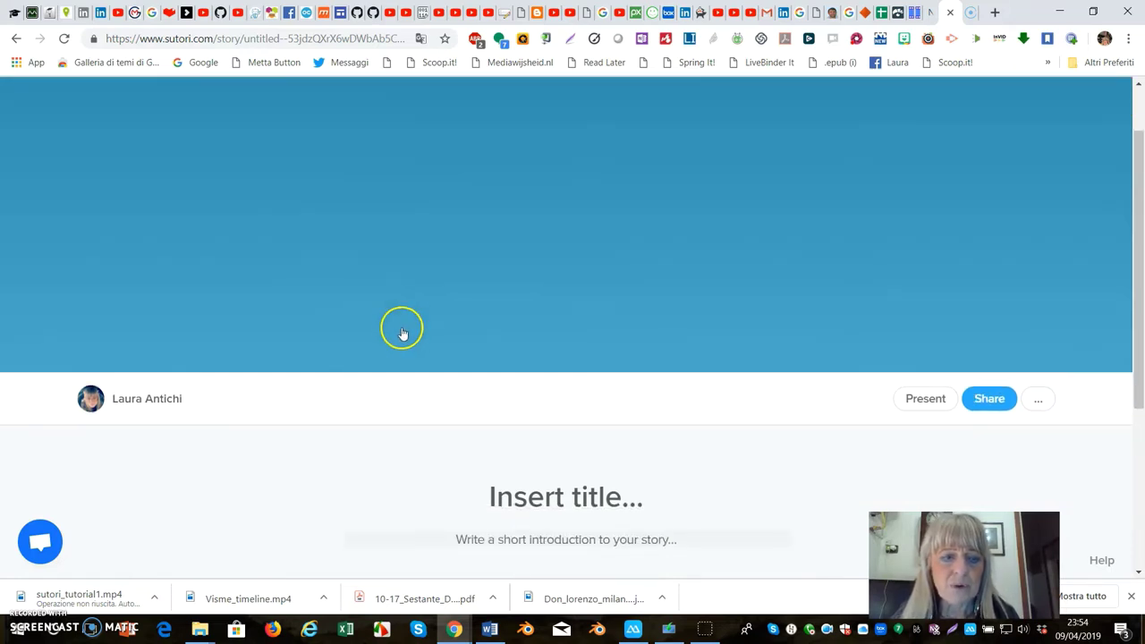
scroll(401, 333, "up", 1)
left_click(417, 300)
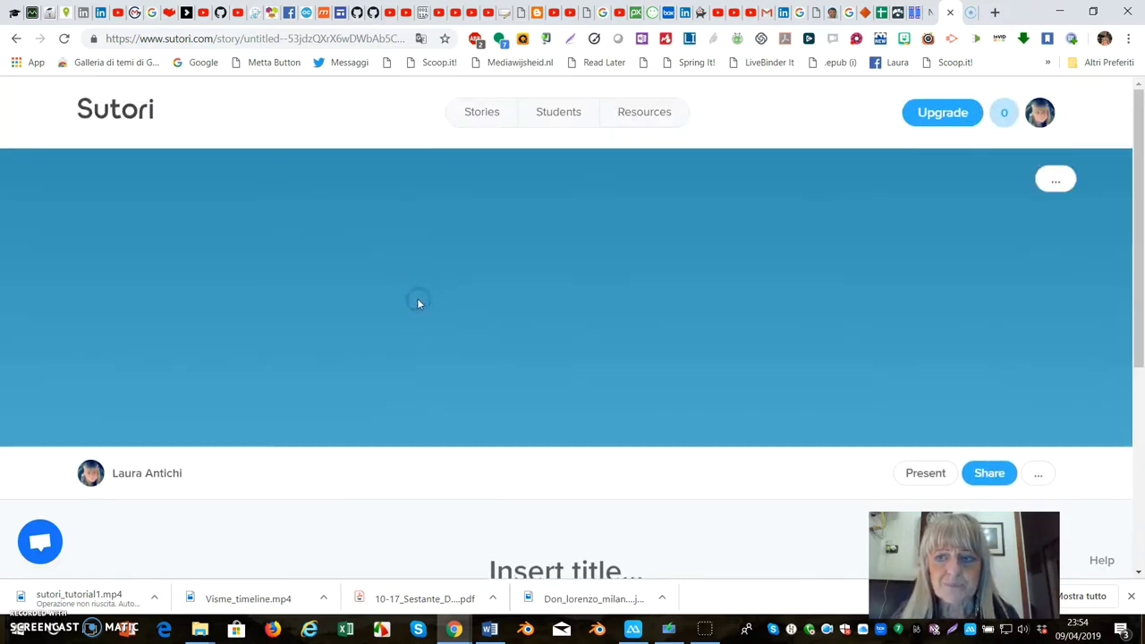
left_click(1058, 181)
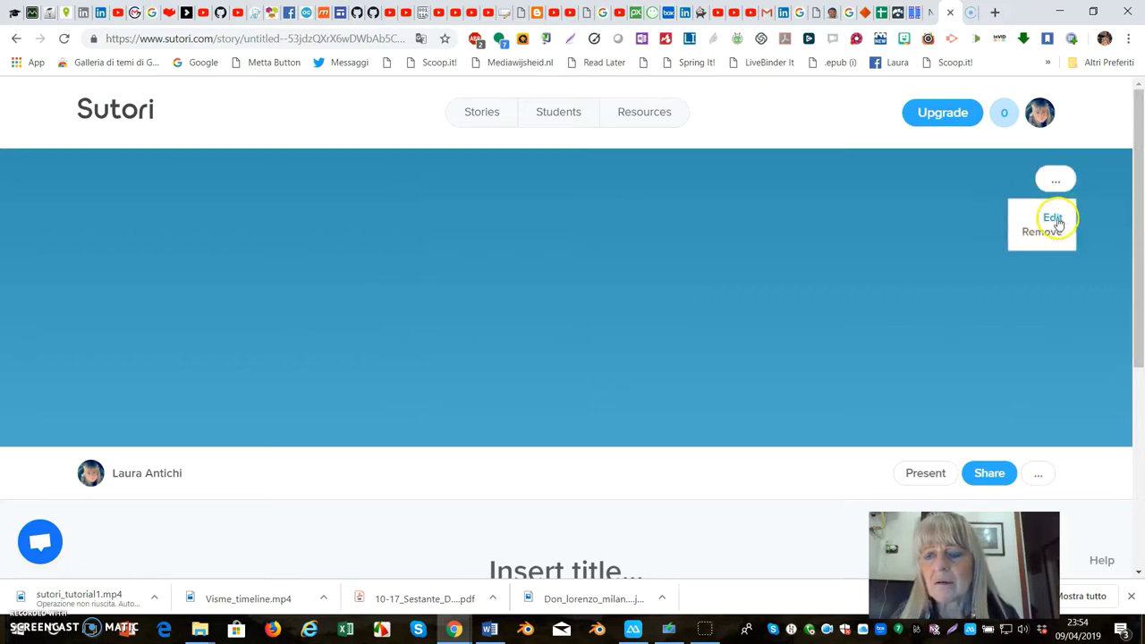
left_click(1054, 218)
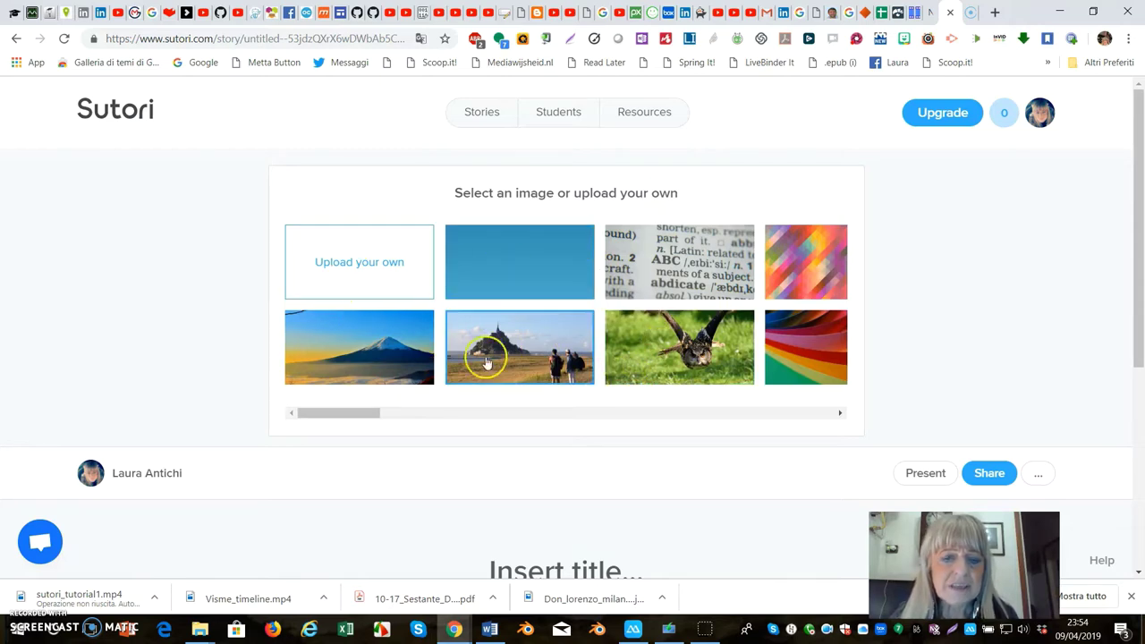
left_click(358, 281)
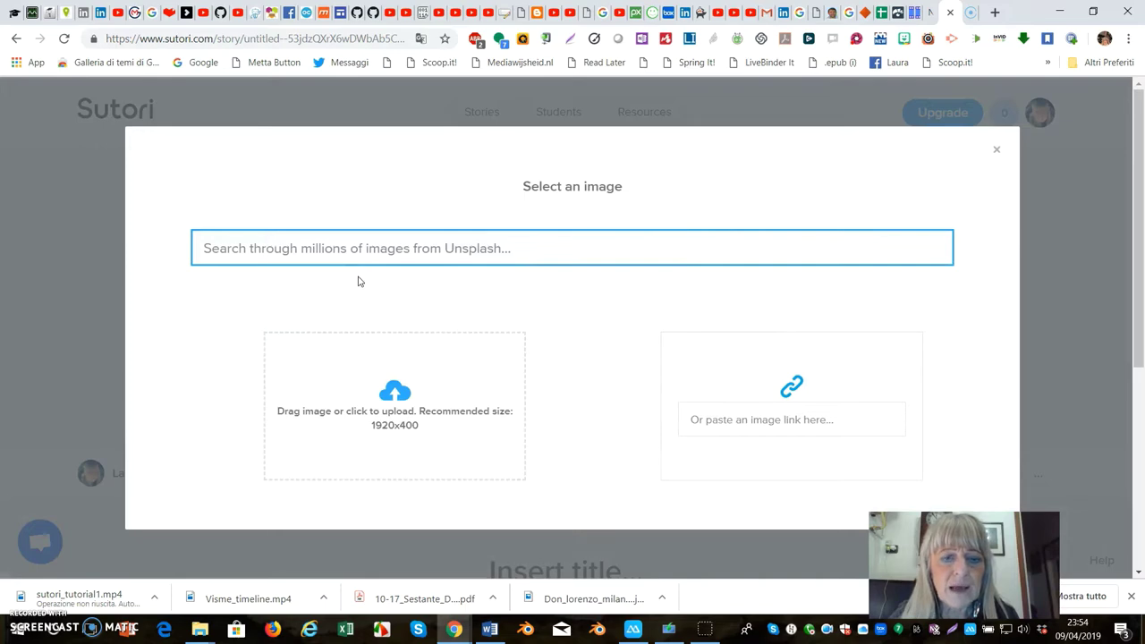
left_click(390, 399)
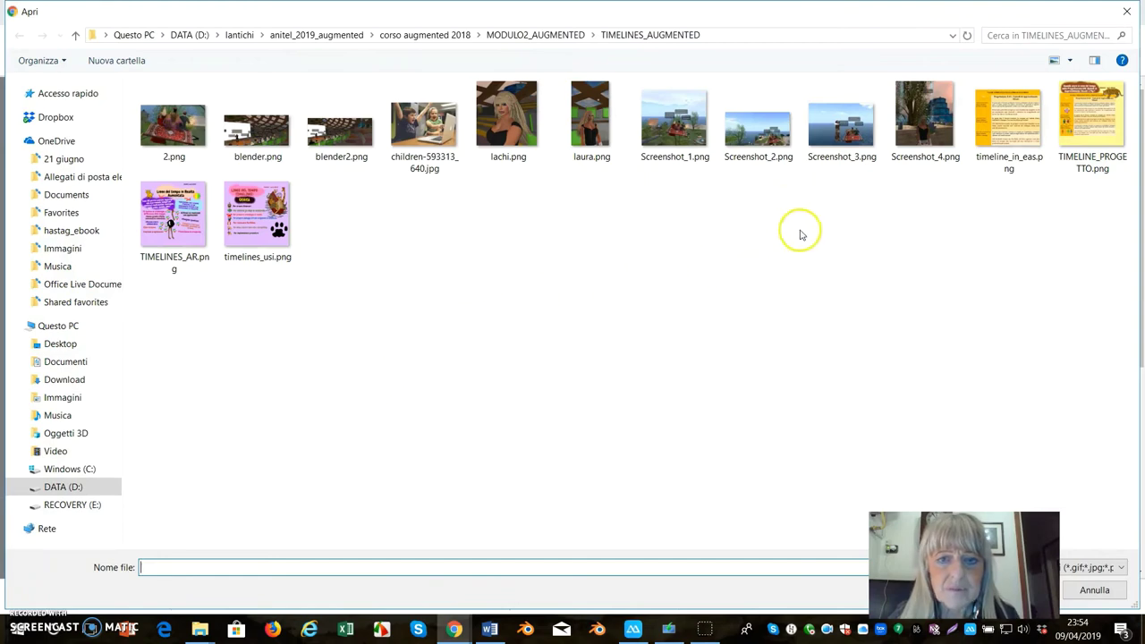
double_click(775, 143)
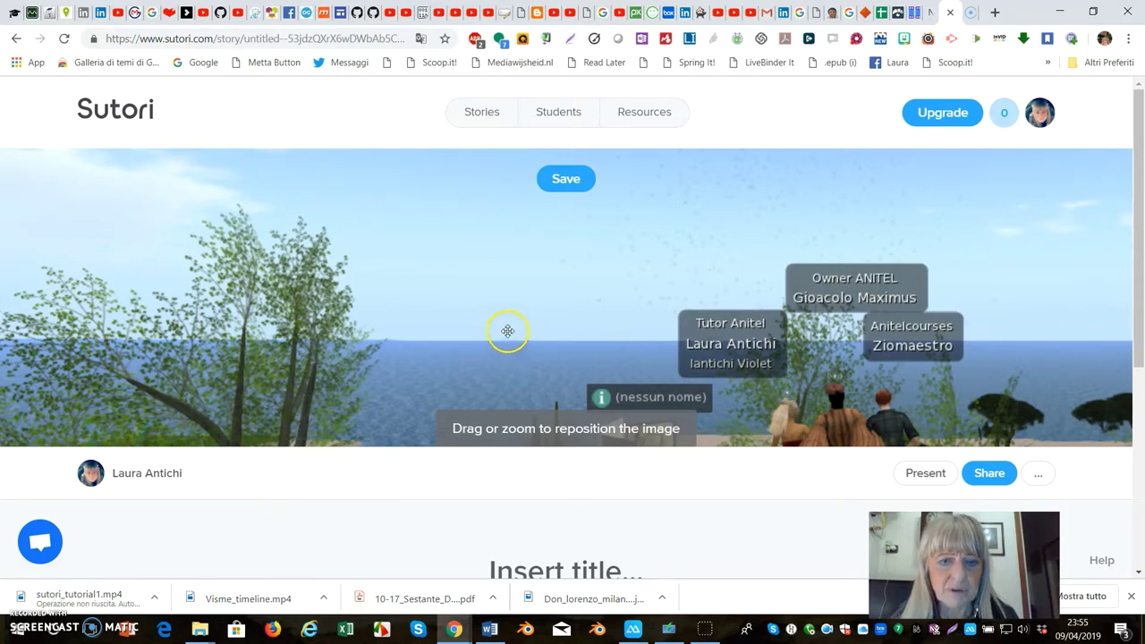
left_click(565, 180)
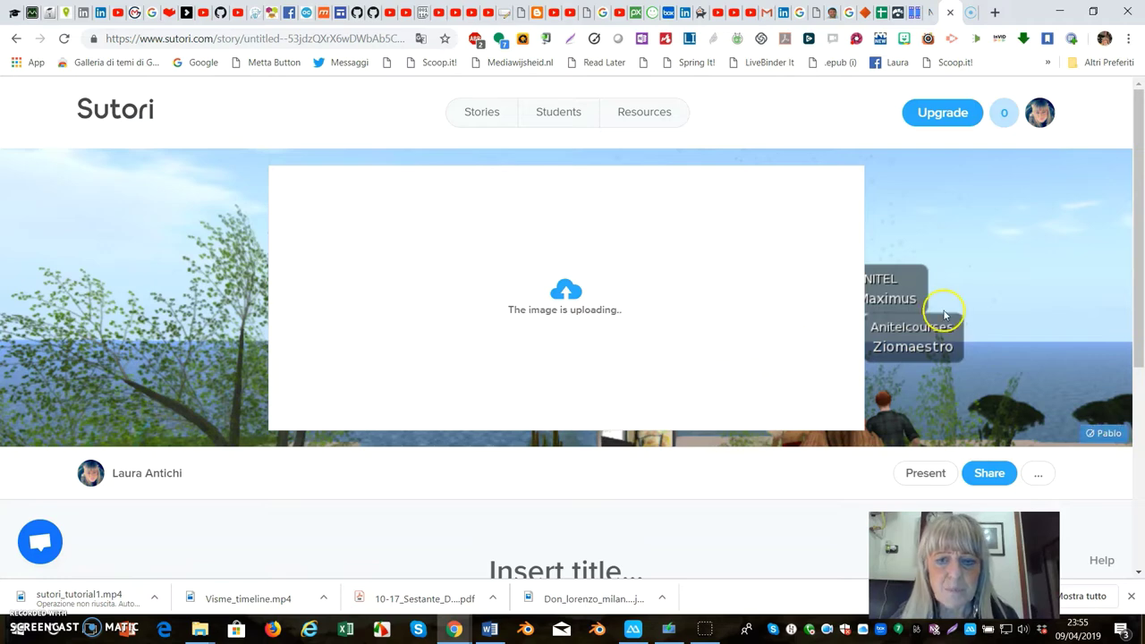
Step: Enter "La mia esperienza nei mondi virtuali" as the story title
scroll(959, 305, "down", 2)
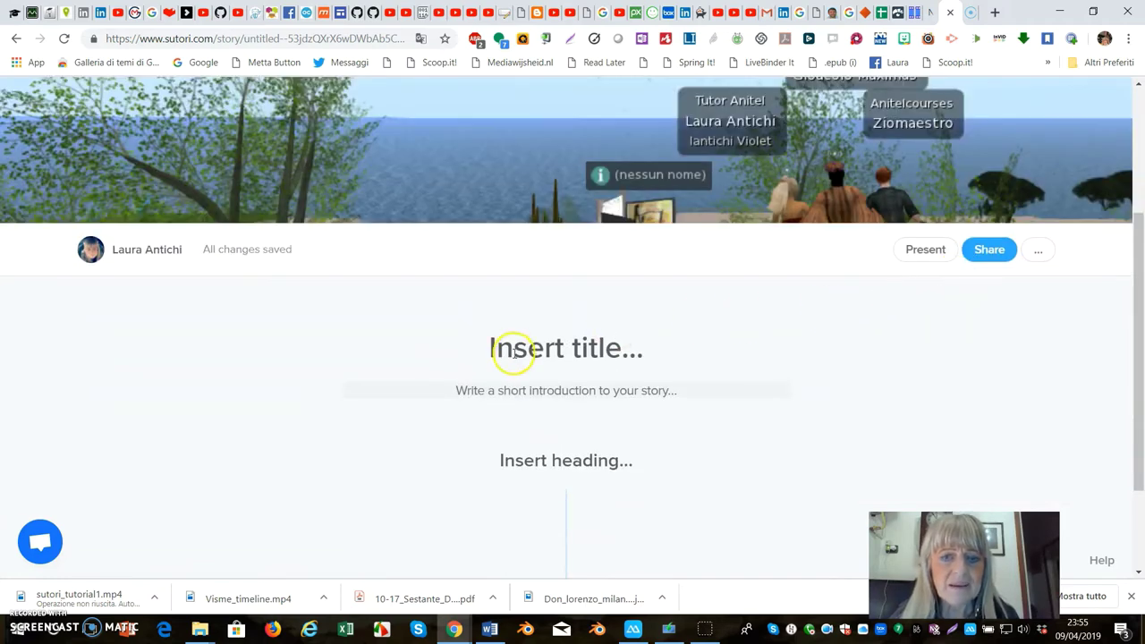
left_click(543, 353)
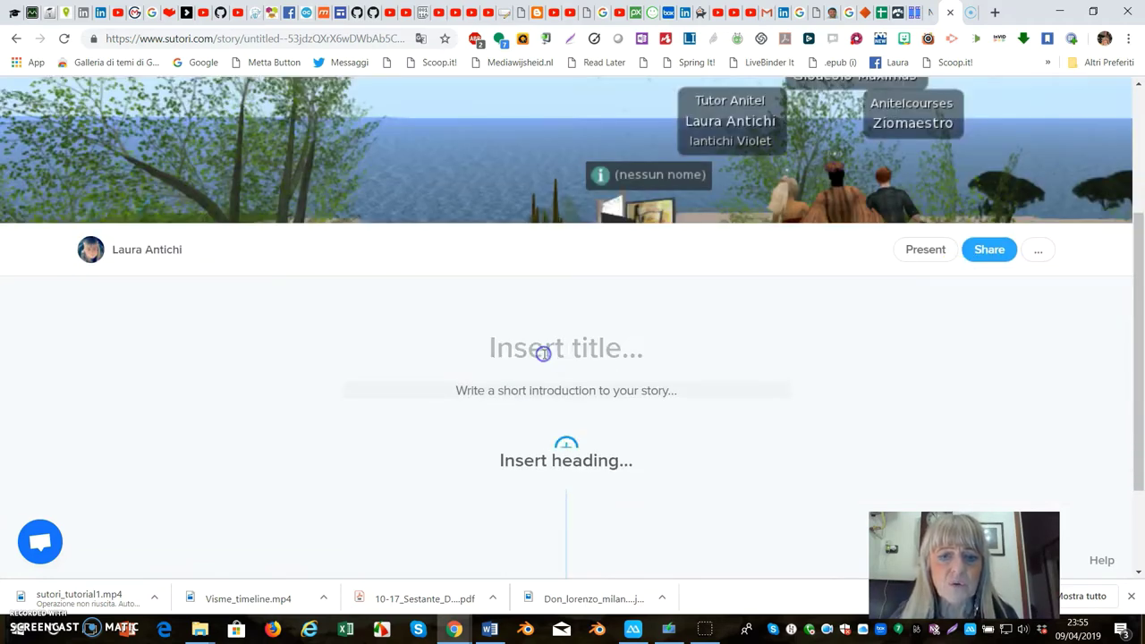
left_click(555, 333)
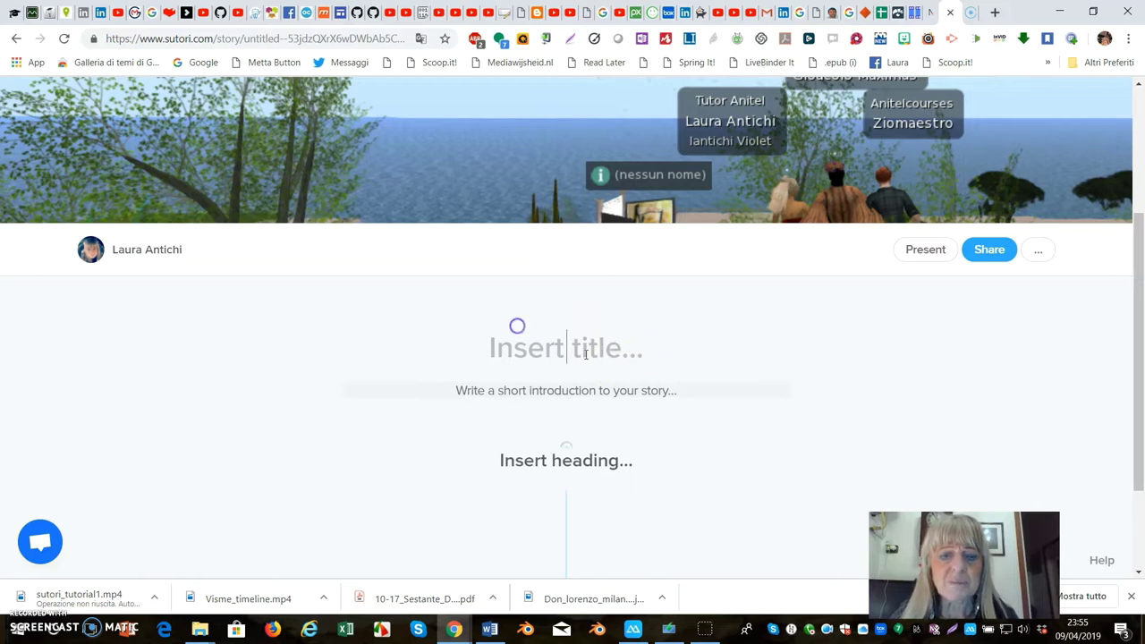
type("L")
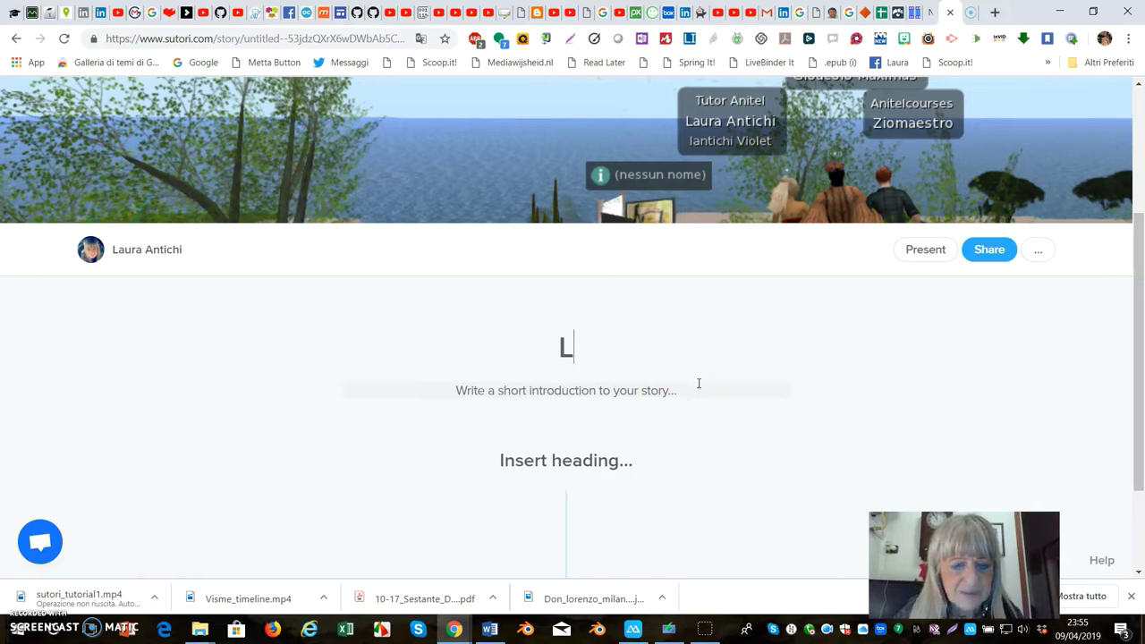
type("a mi")
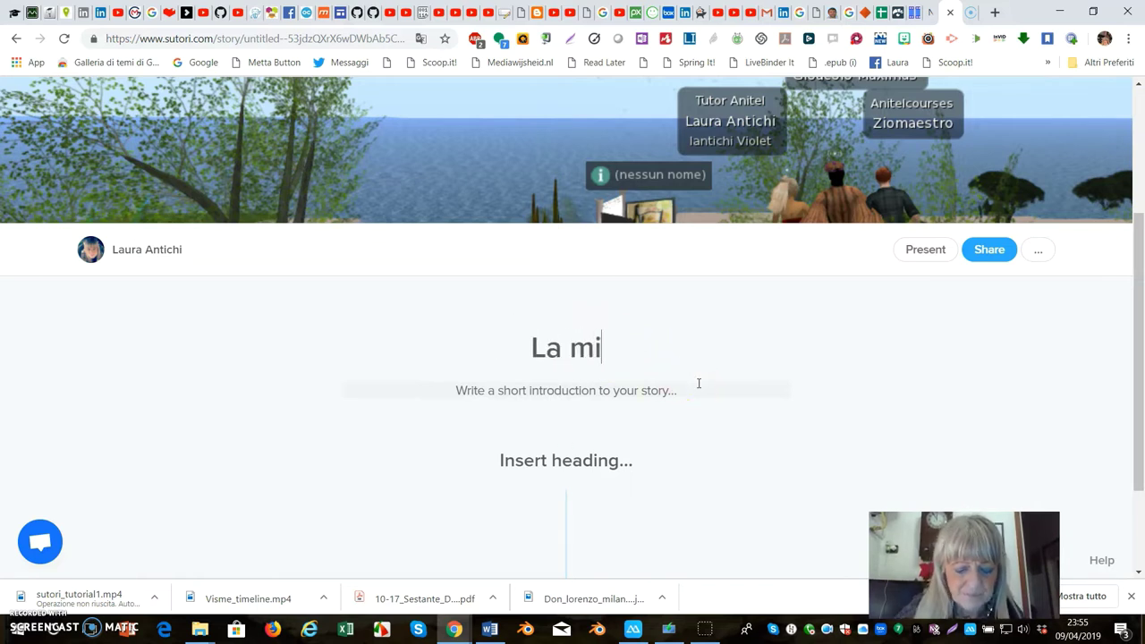
type("a esp")
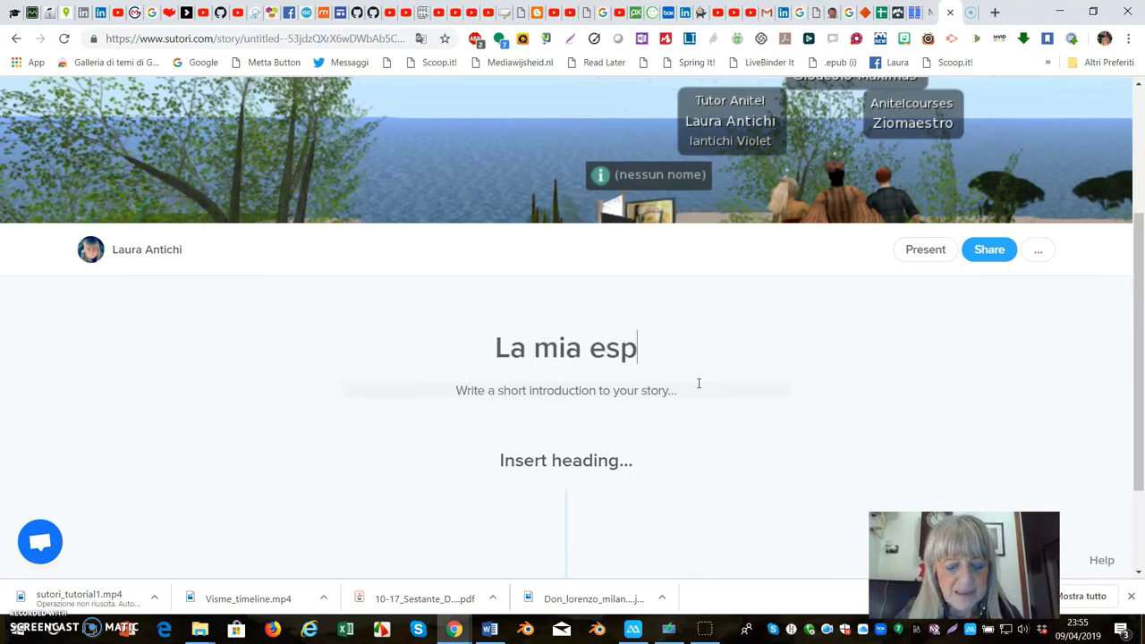
type("eriemza")
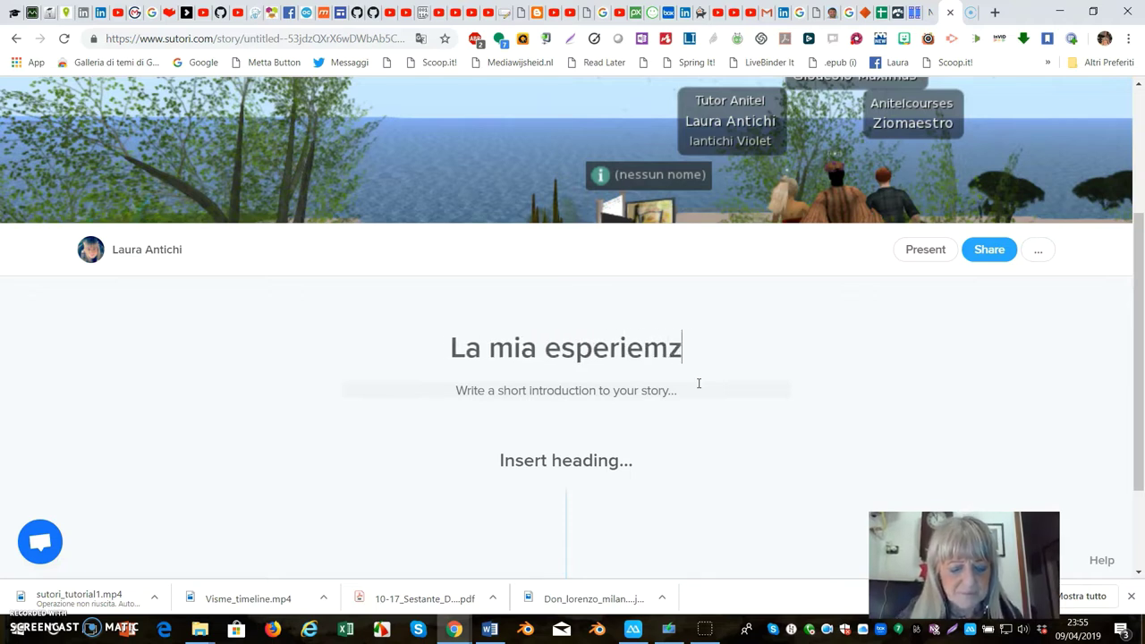
key("BackSpace")
key("BackSpace")
key("BackSpace")
key("BackSpace")
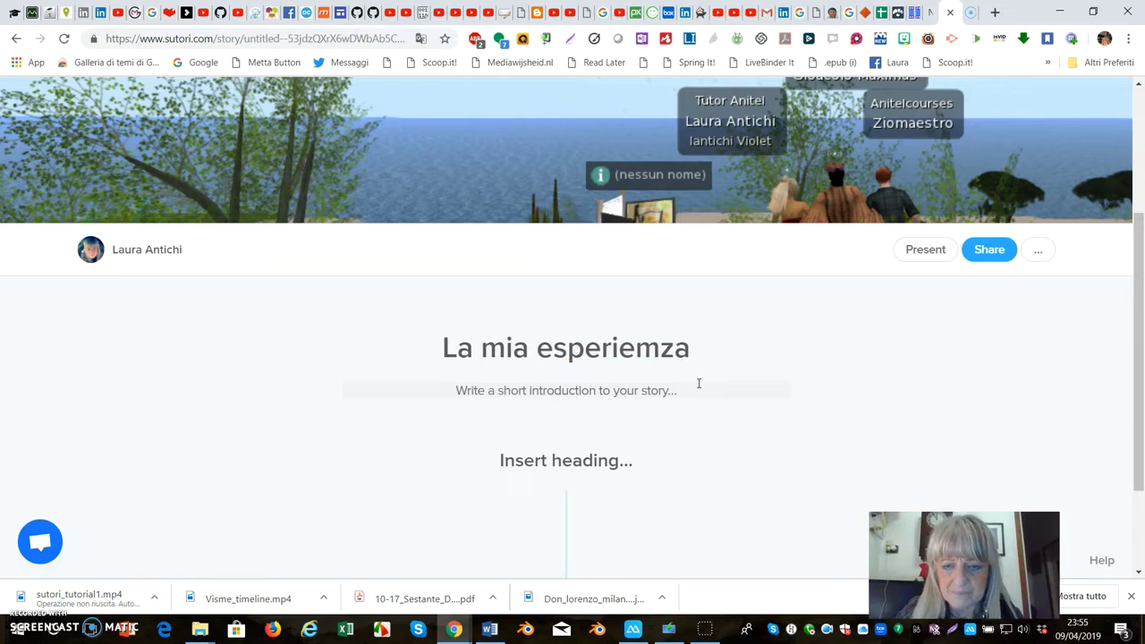
type("n")
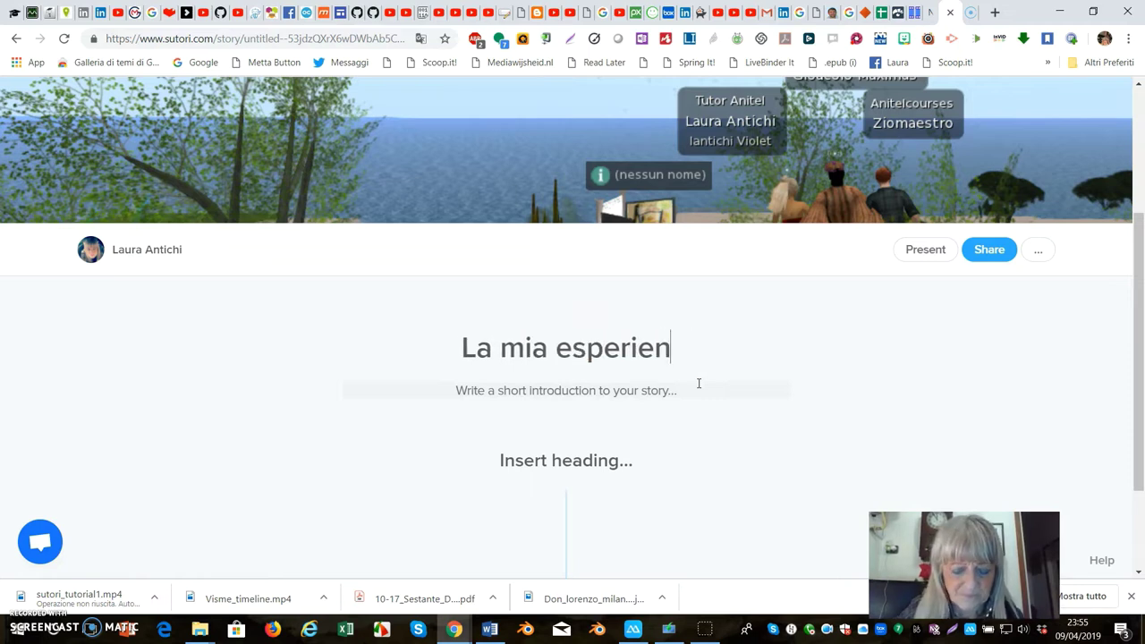
type("za nei")
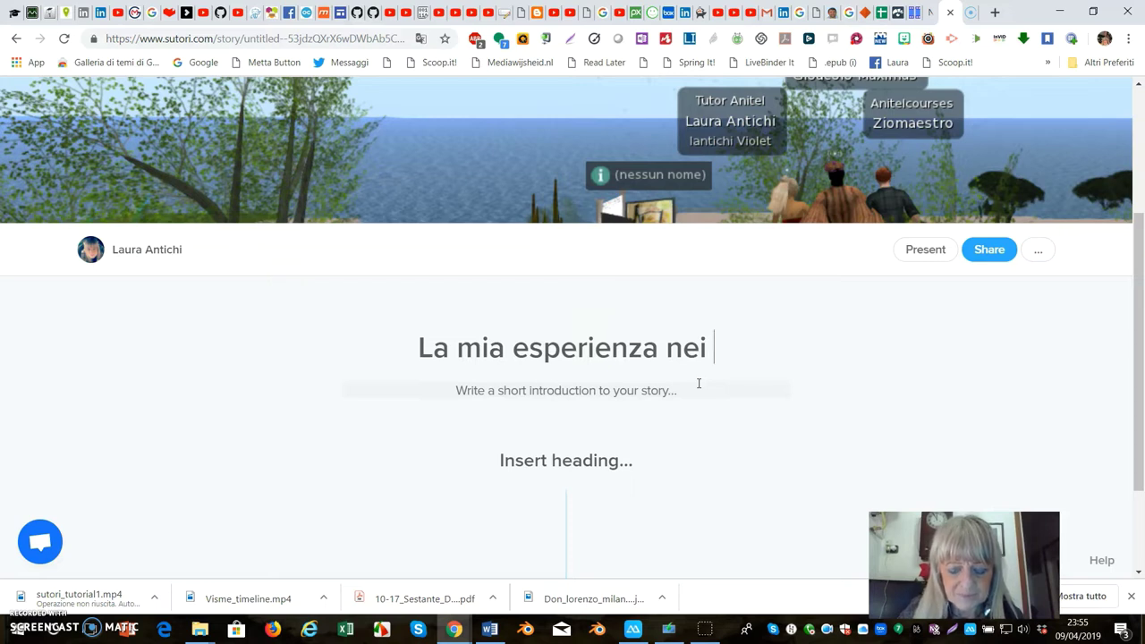
type(" mon")
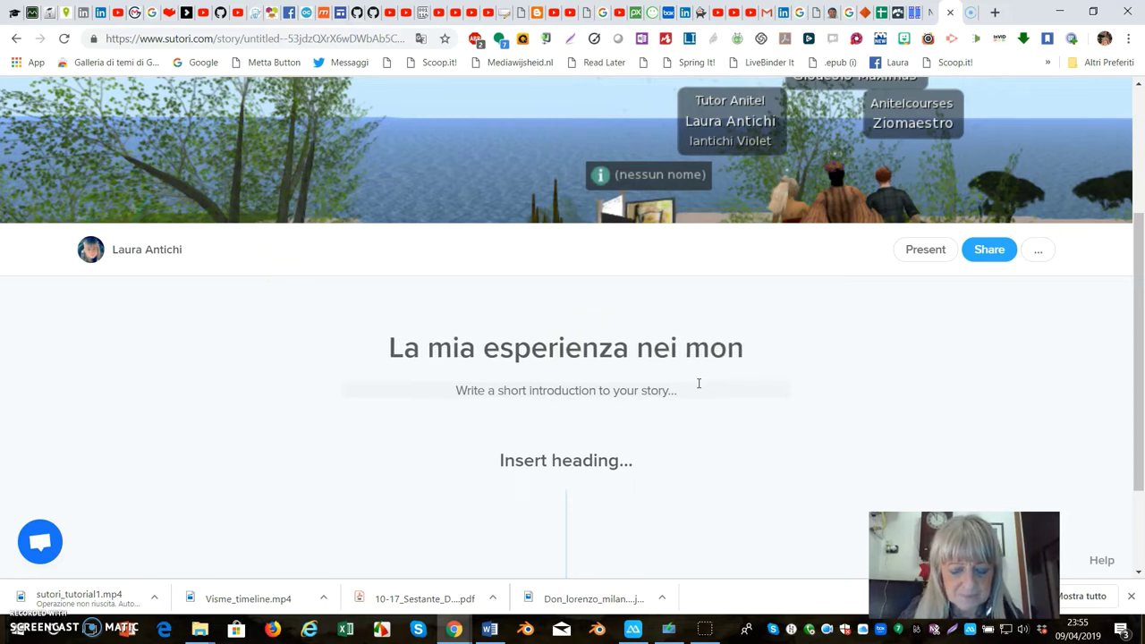
type("di vir")
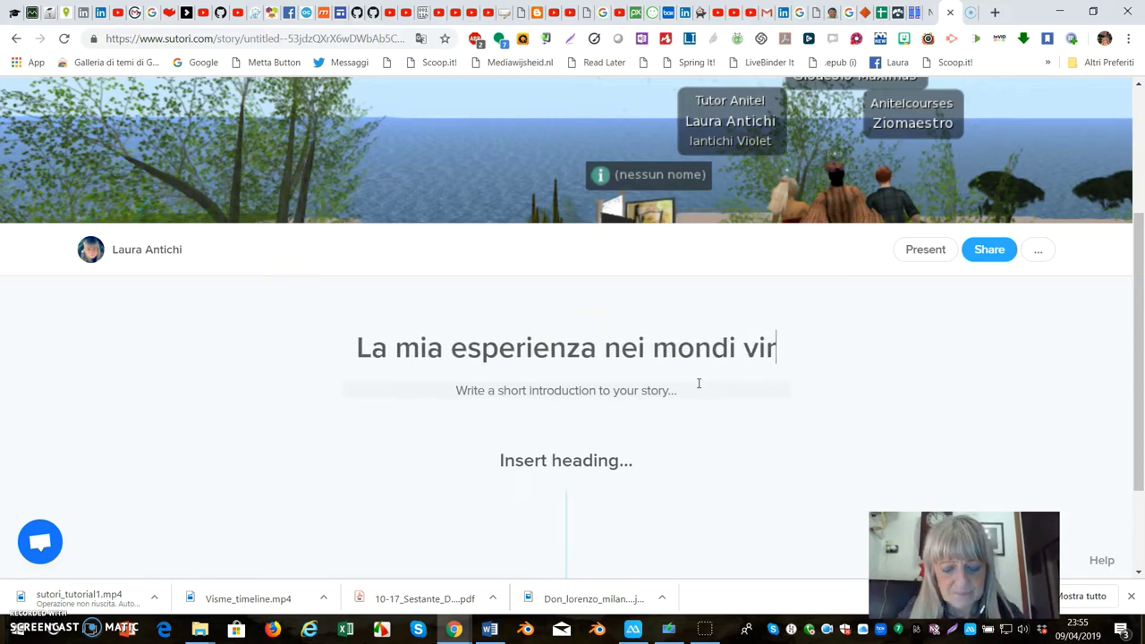
type("tuali")
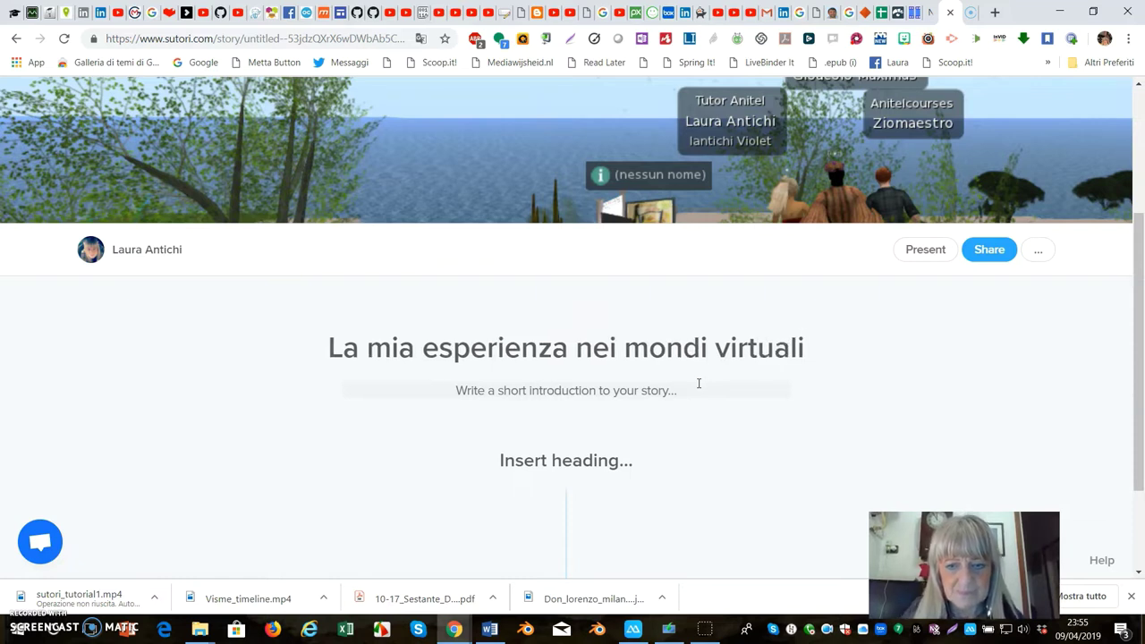
Step: Enter "Navigando" as the first heading below the story's introduction
scroll(723, 347, "down", 2)
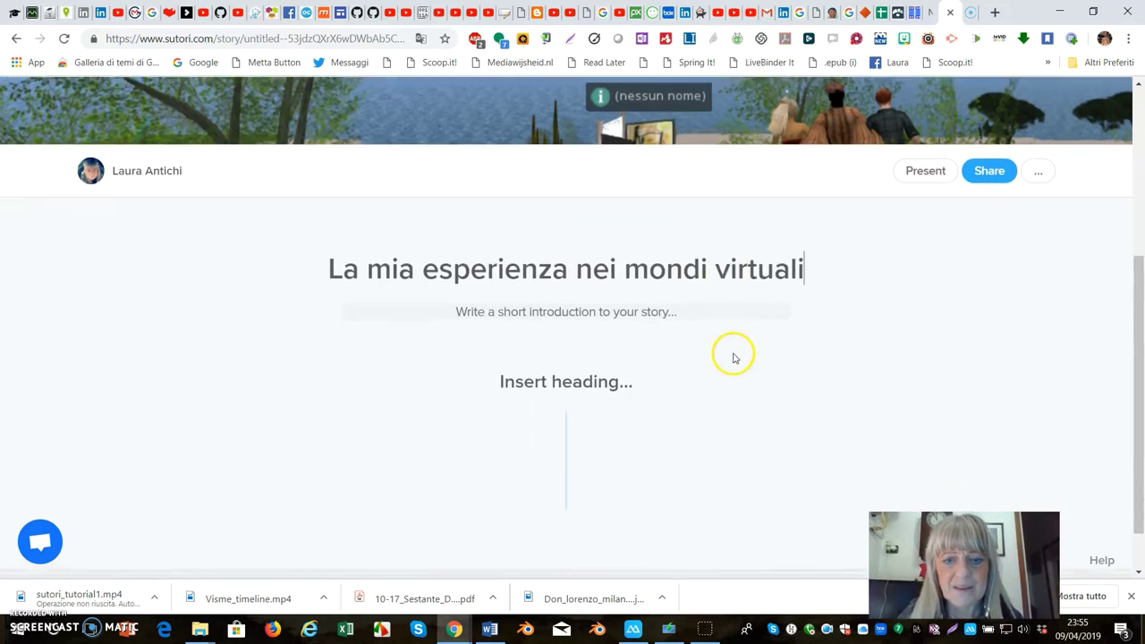
left_click(577, 324)
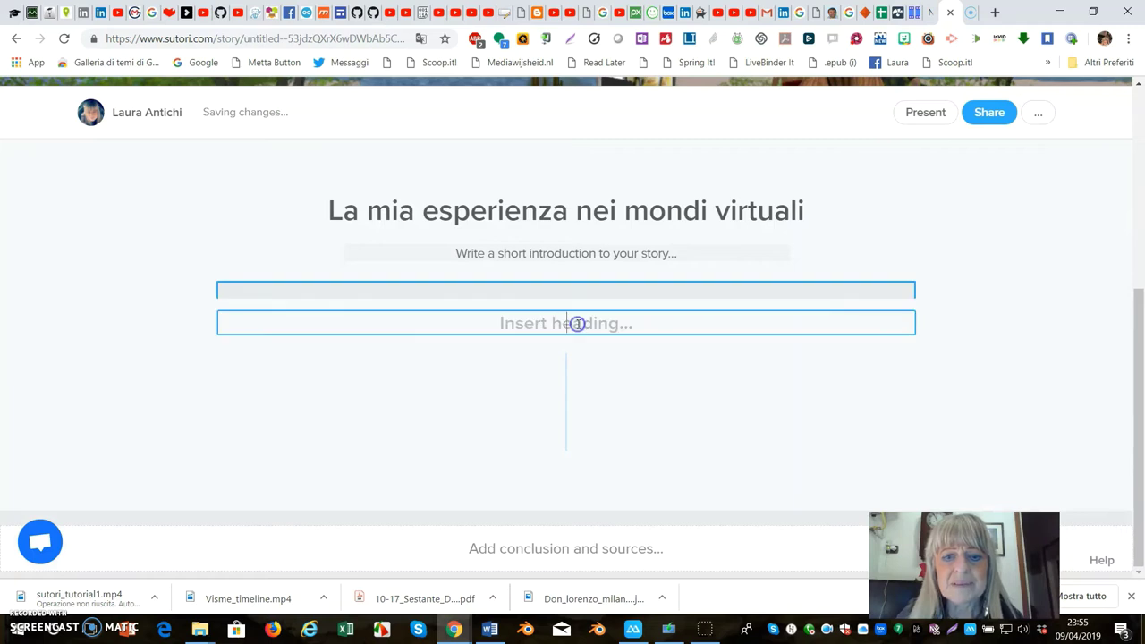
left_click(498, 319)
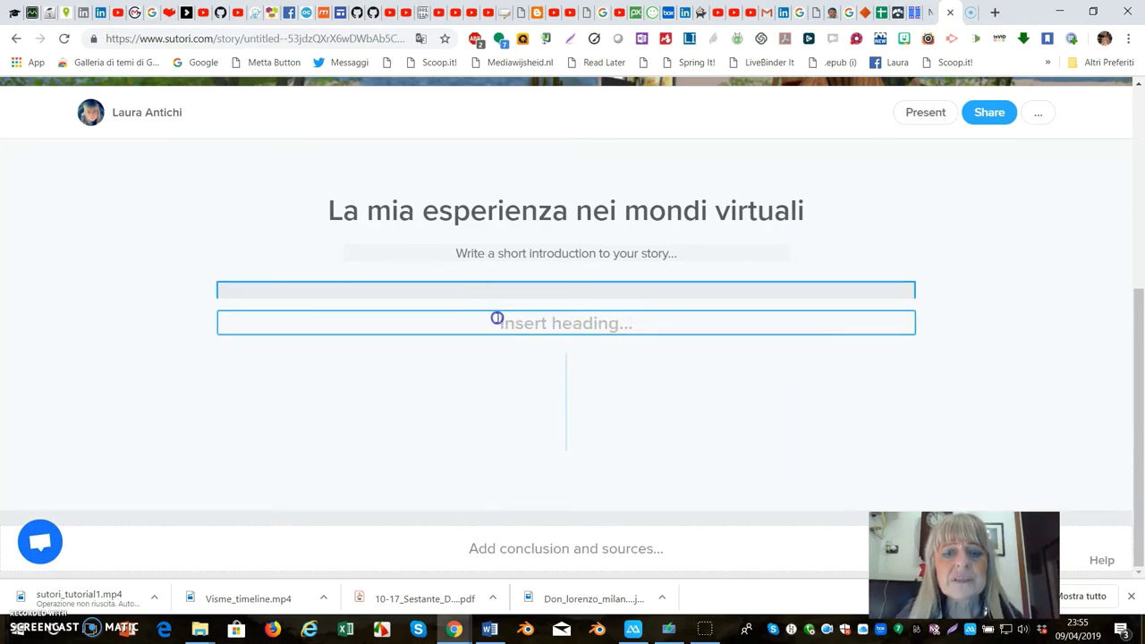
left_click(635, 323)
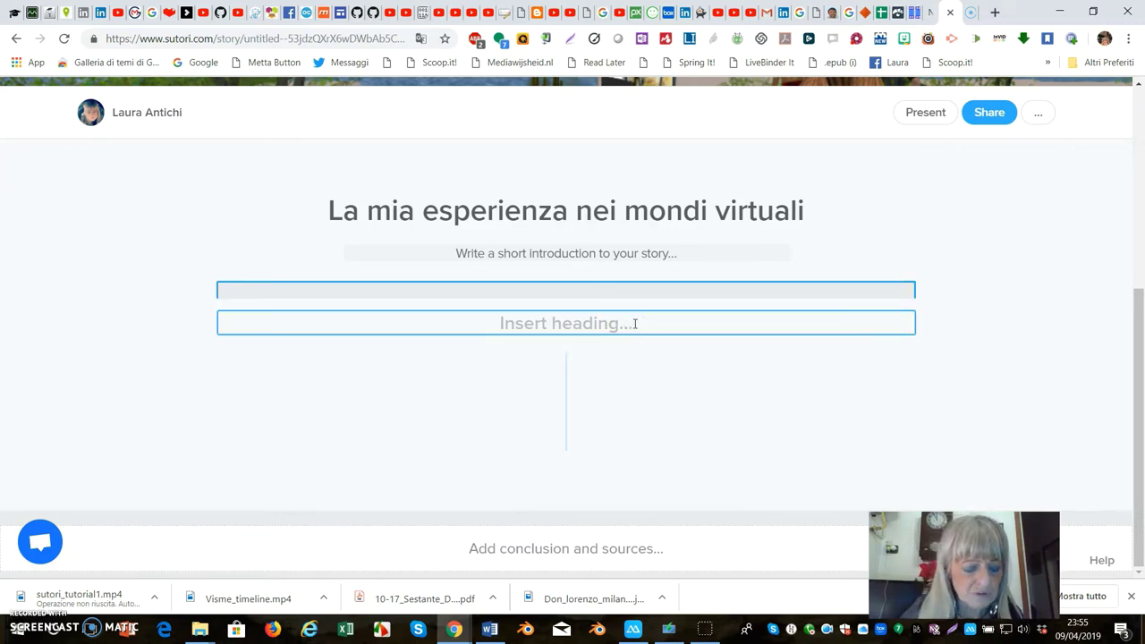
type("Vavig")
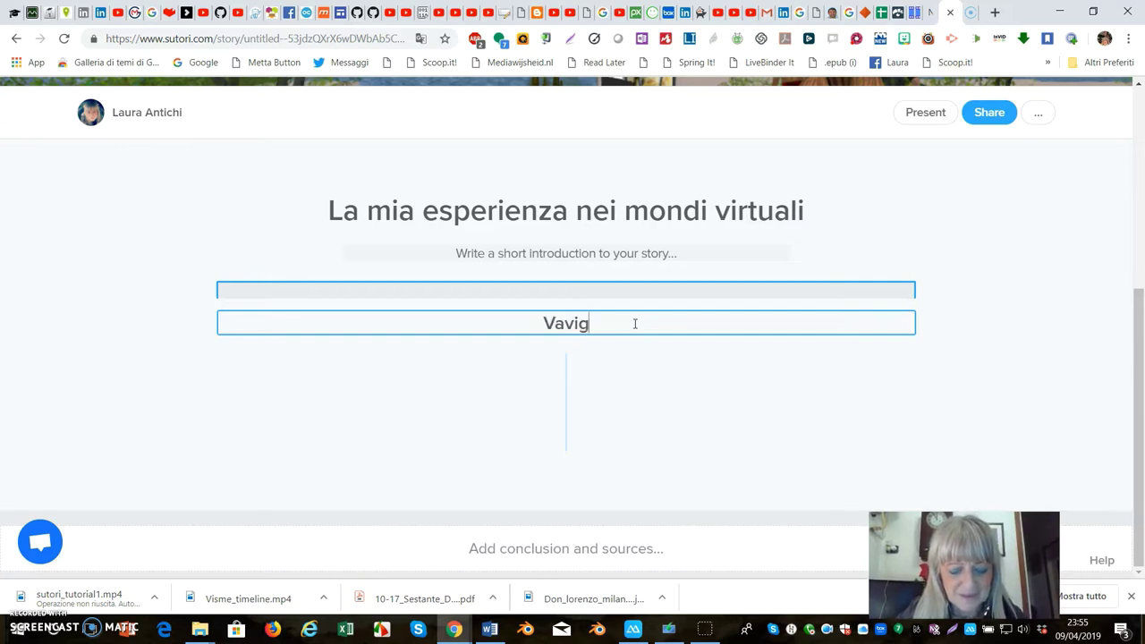
type("nao")
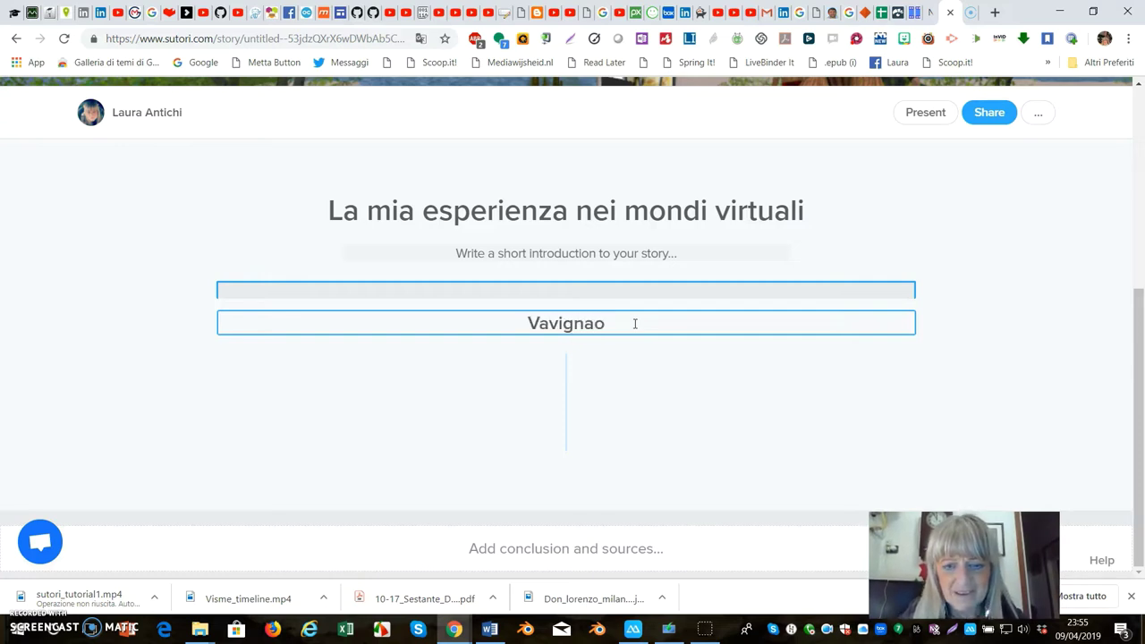
key("BackSpace")
key("BackSpace")
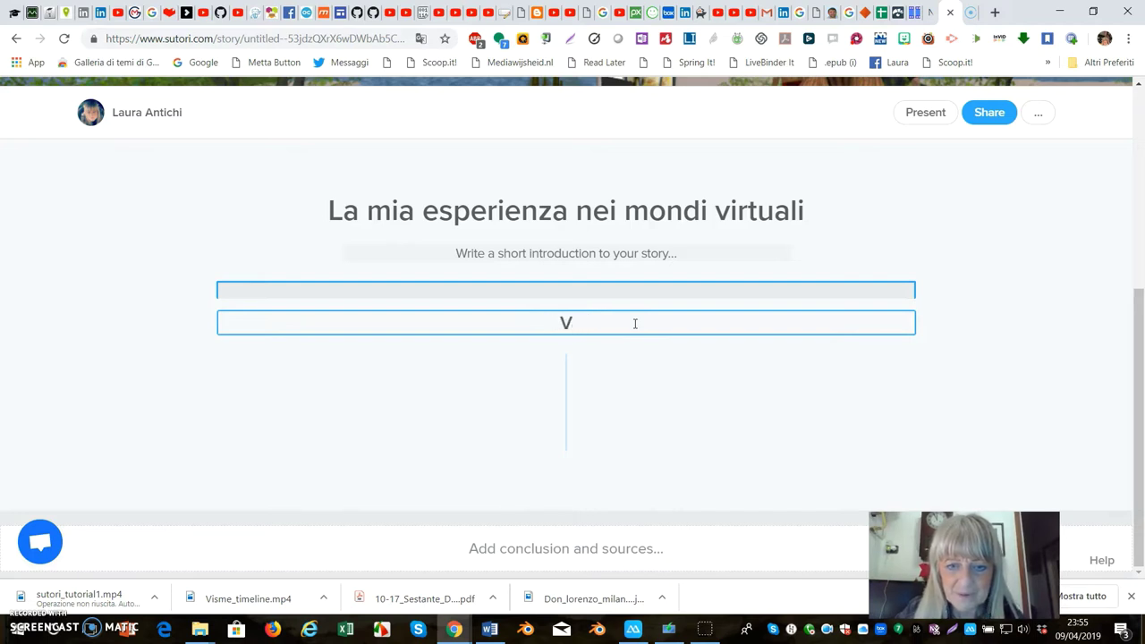
key("BackSpace")
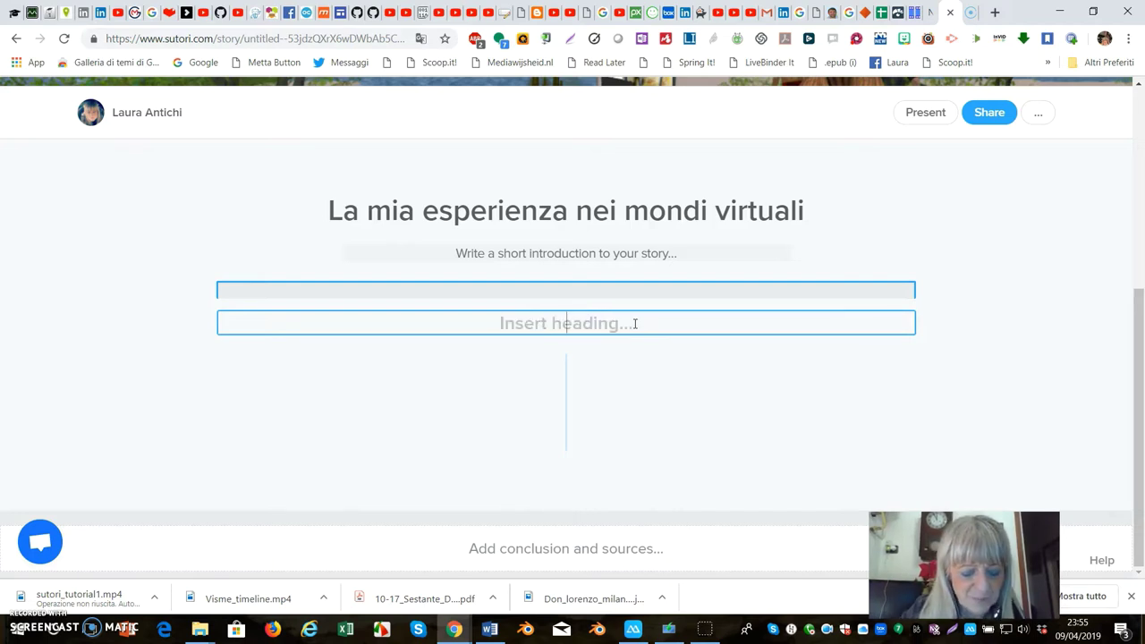
type("Na")
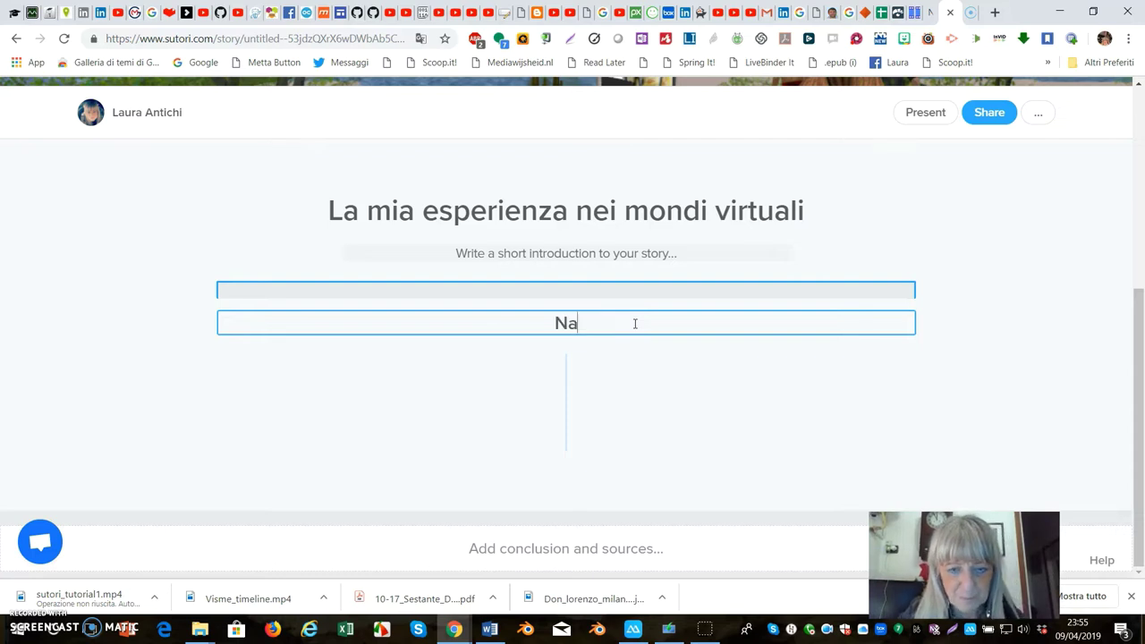
type("vig")
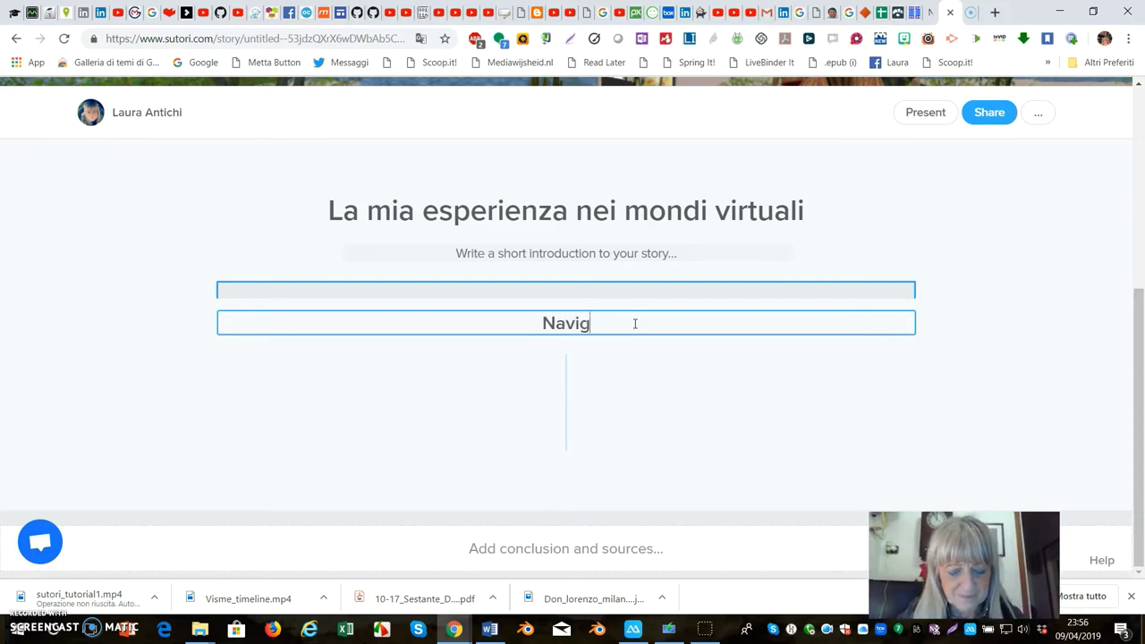
type("ando")
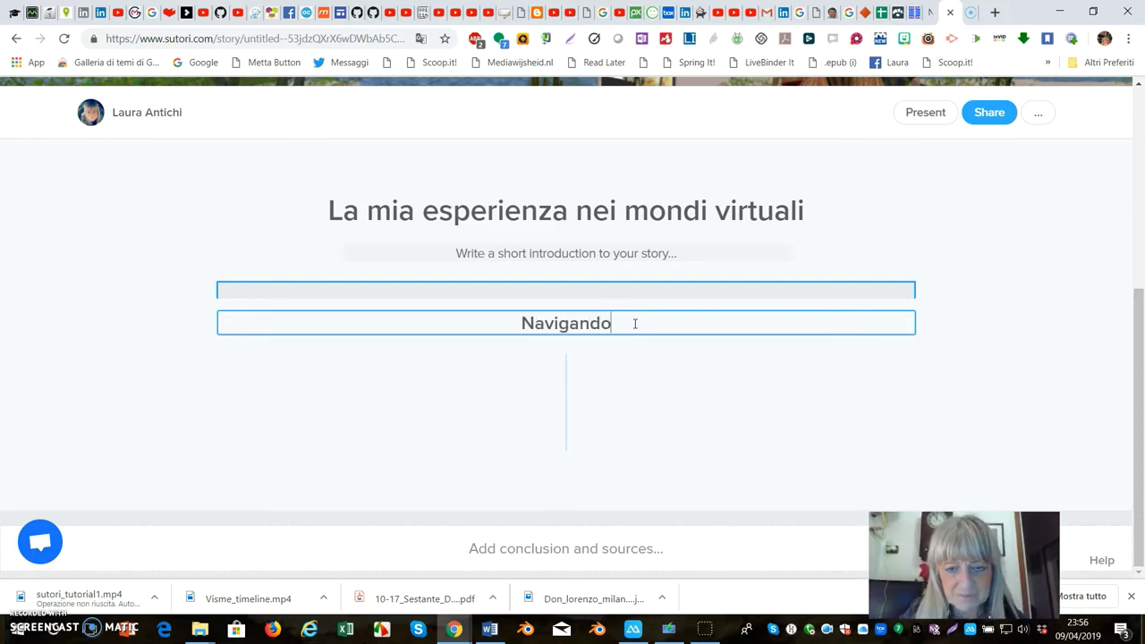
Step: Add a text block under the Navigando heading and fill it with the "Lorem ipsum dolor sit amet" placeholder paragraph
mouse_move(567, 354)
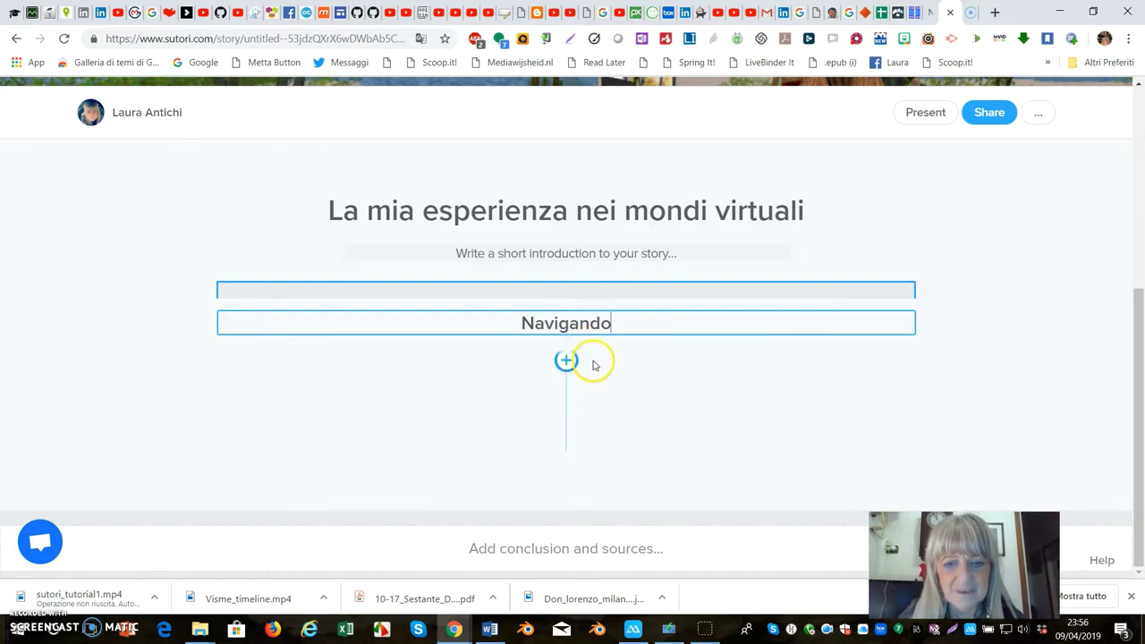
left_click(563, 364)
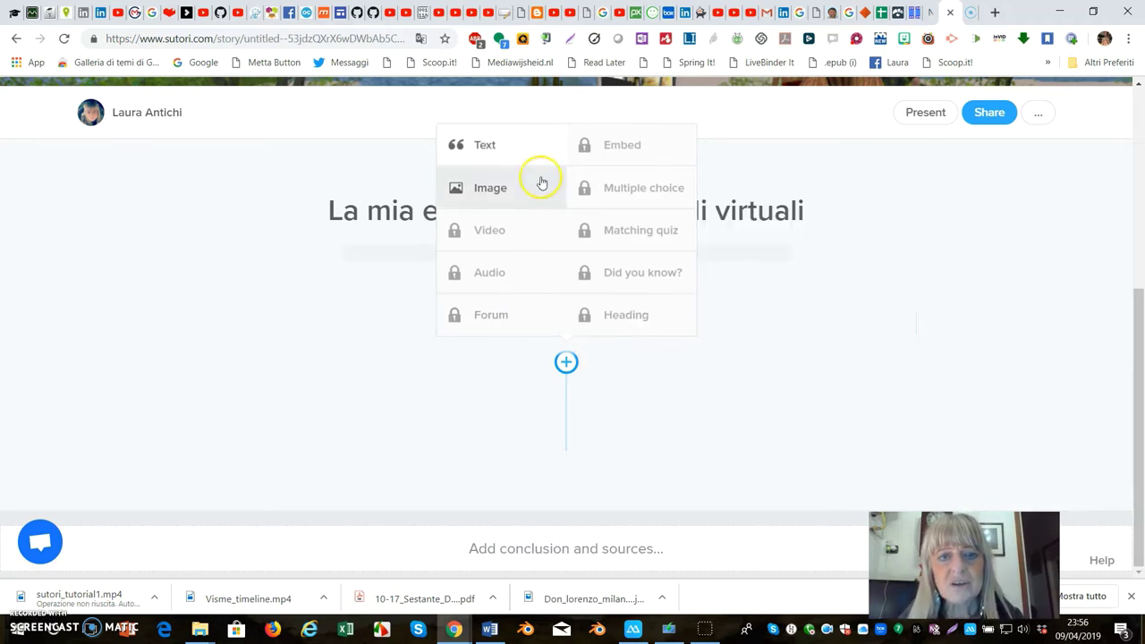
left_click(485, 147)
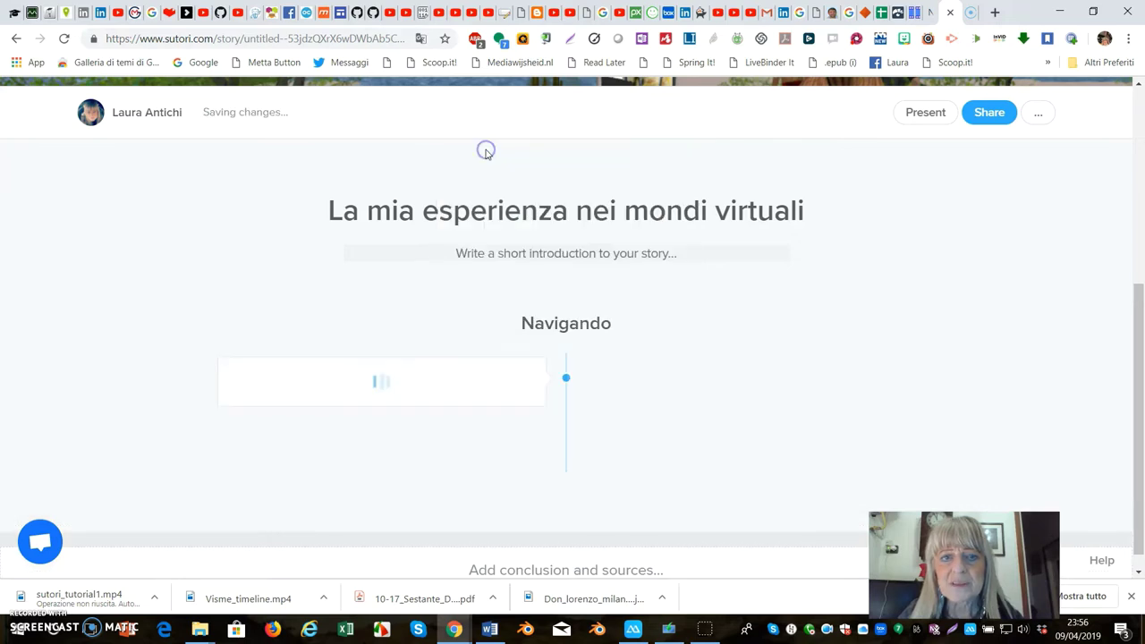
left_click(334, 377)
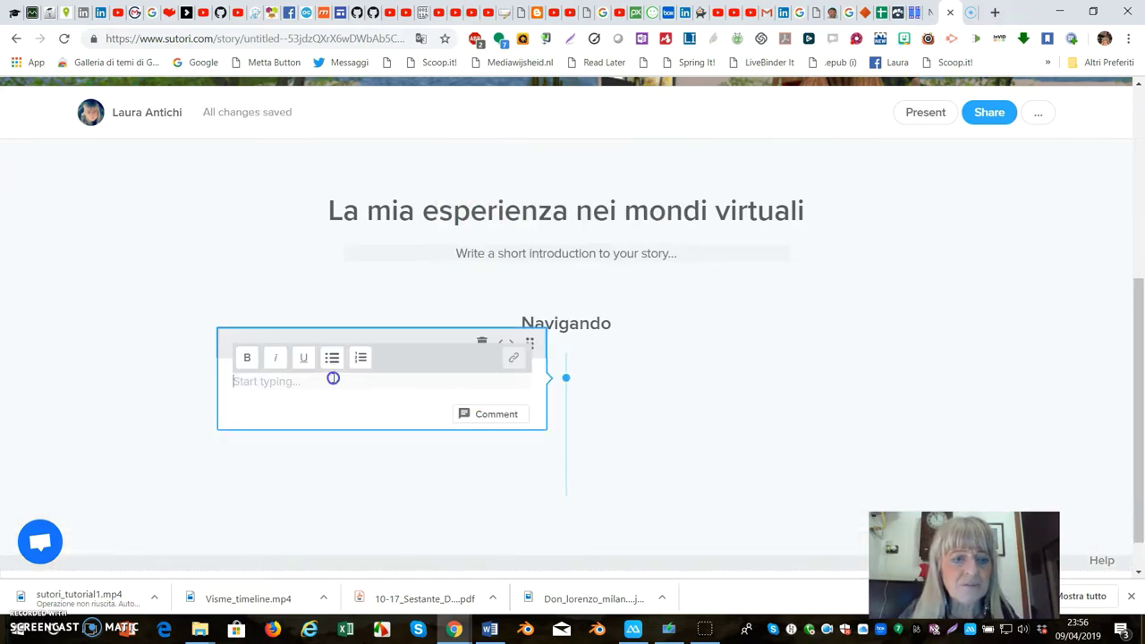
type("\"Lorem ipsum dolor sit amet, consectetur adipiscing elit, sed do eiusmod tempor incididunt ut labore et dolore magna aliqua. Ut enim ad minim veniam, quis nostrud exercitation ullamco laboris nisi ut aliquip ex ea commodo consequat. Duis aute irure dolor in reprehenderit in voluptate velit esse cillum dolore eu fugiat nulla pariatur. Excepteur sint occaecat cupidatat non proident, sunt in culpa qui officia deserunt mollit anim id est laborum.\"")
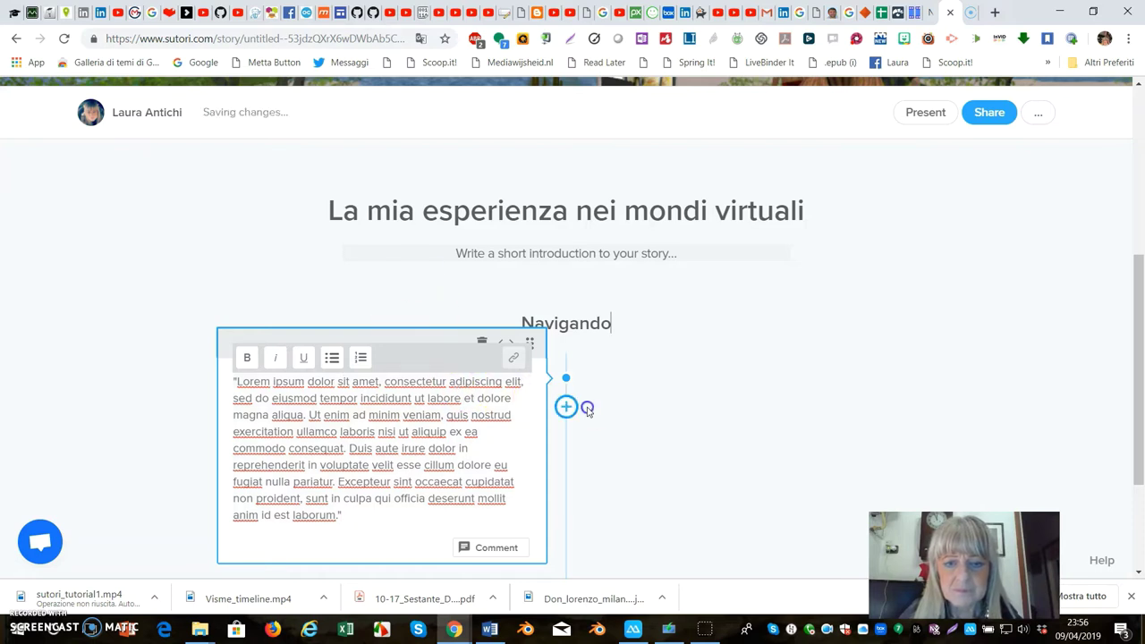
Step: Add an image block to the timeline after the text block and upload lachi.png from the device into it
left_click(565, 408)
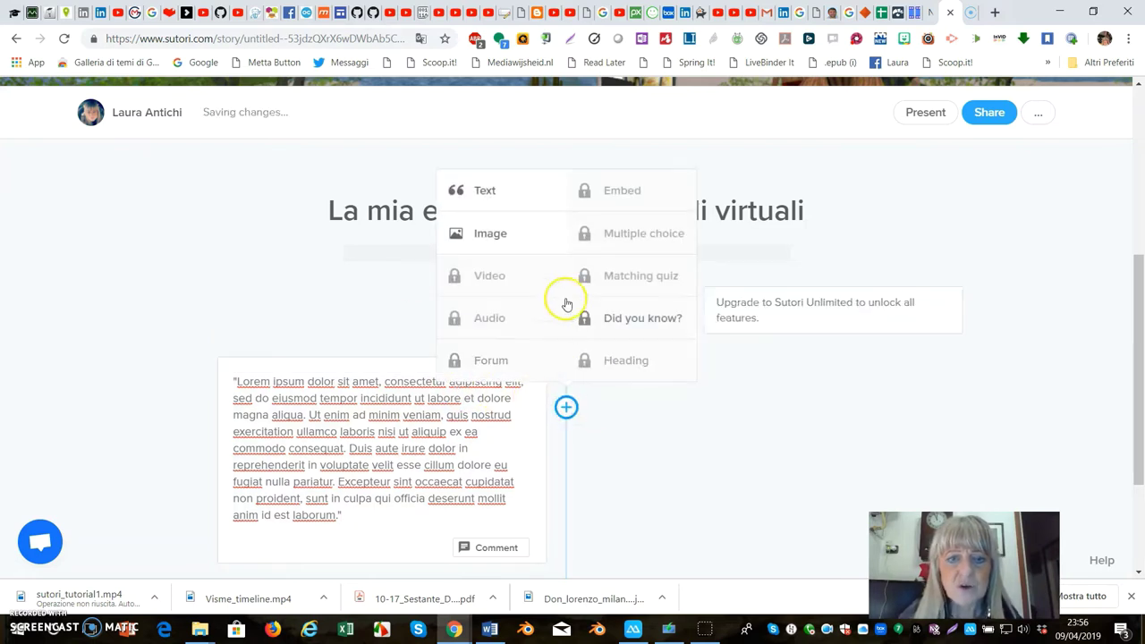
left_click(496, 234)
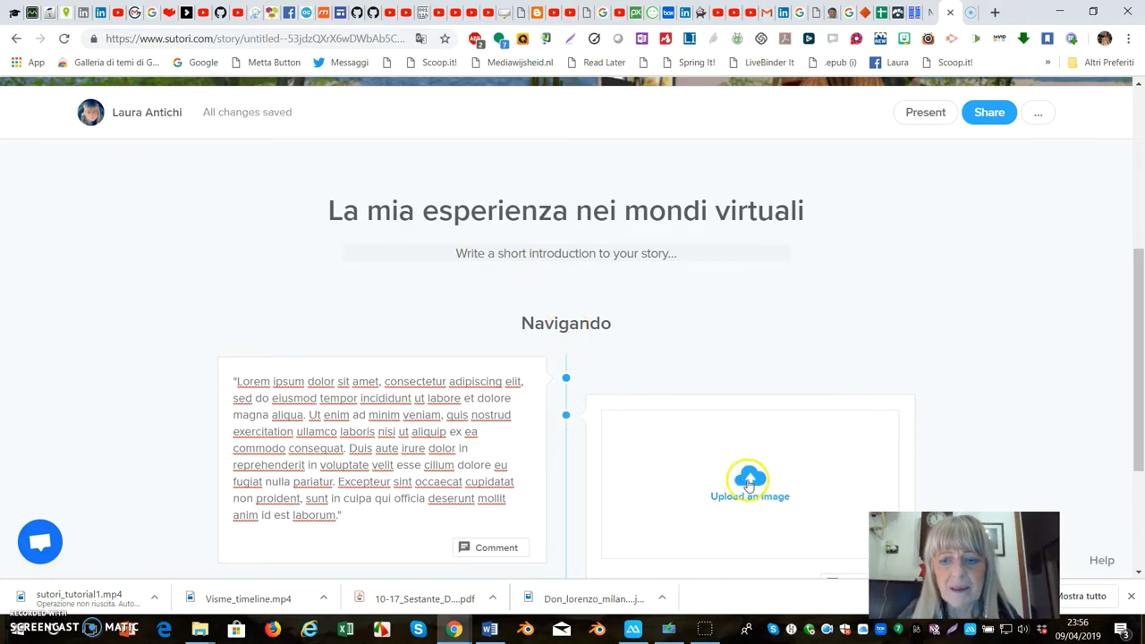
left_click(736, 481)
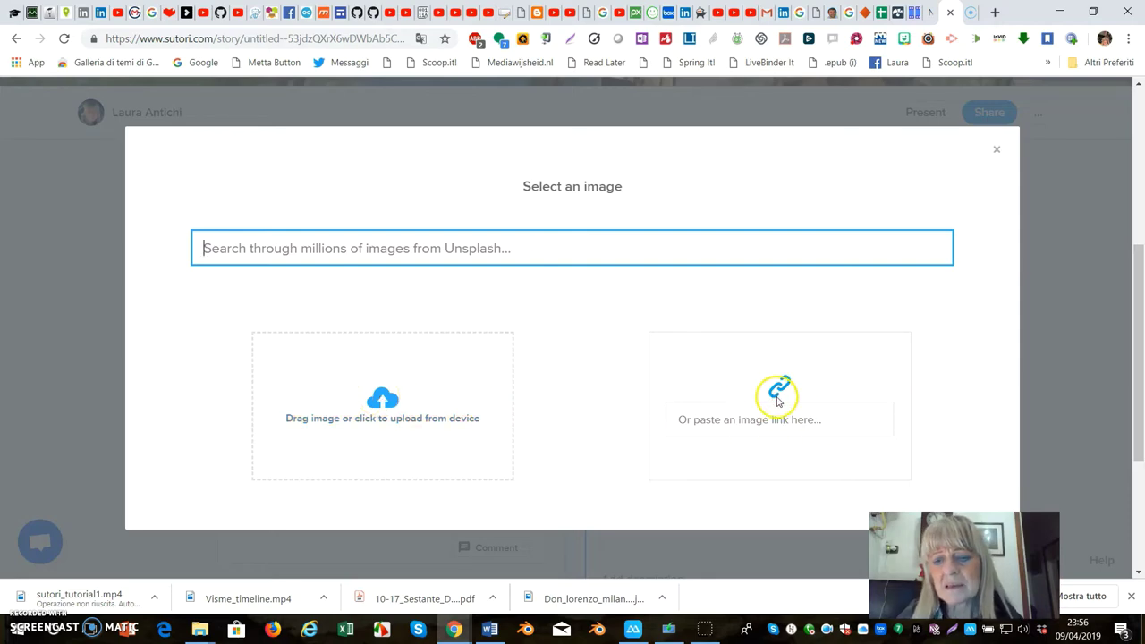
left_click(384, 400)
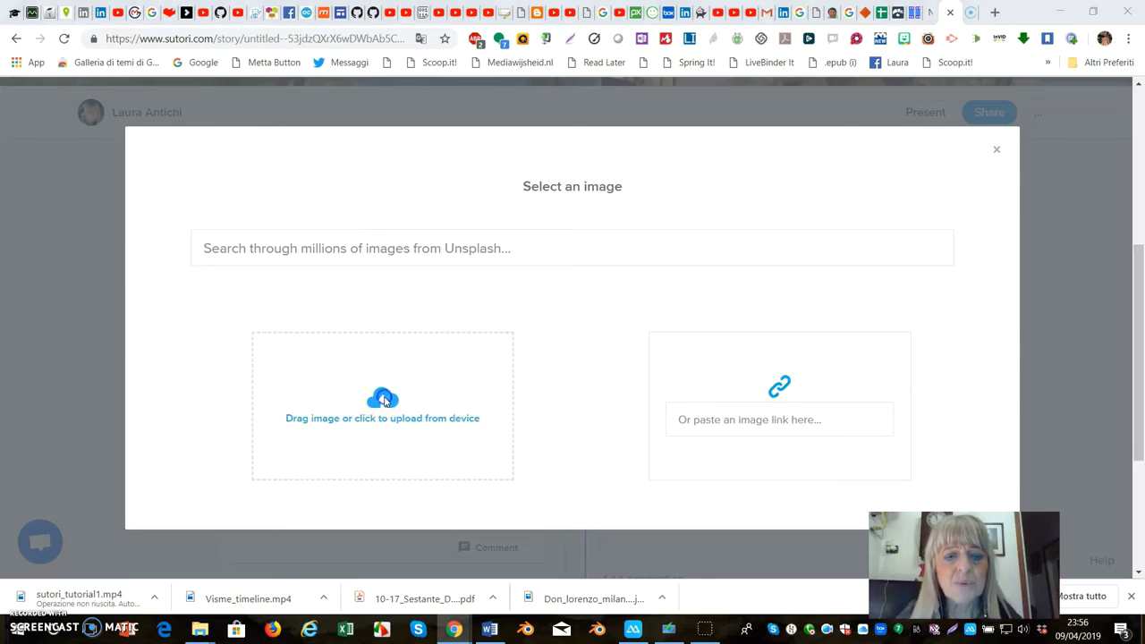
left_click(512, 134)
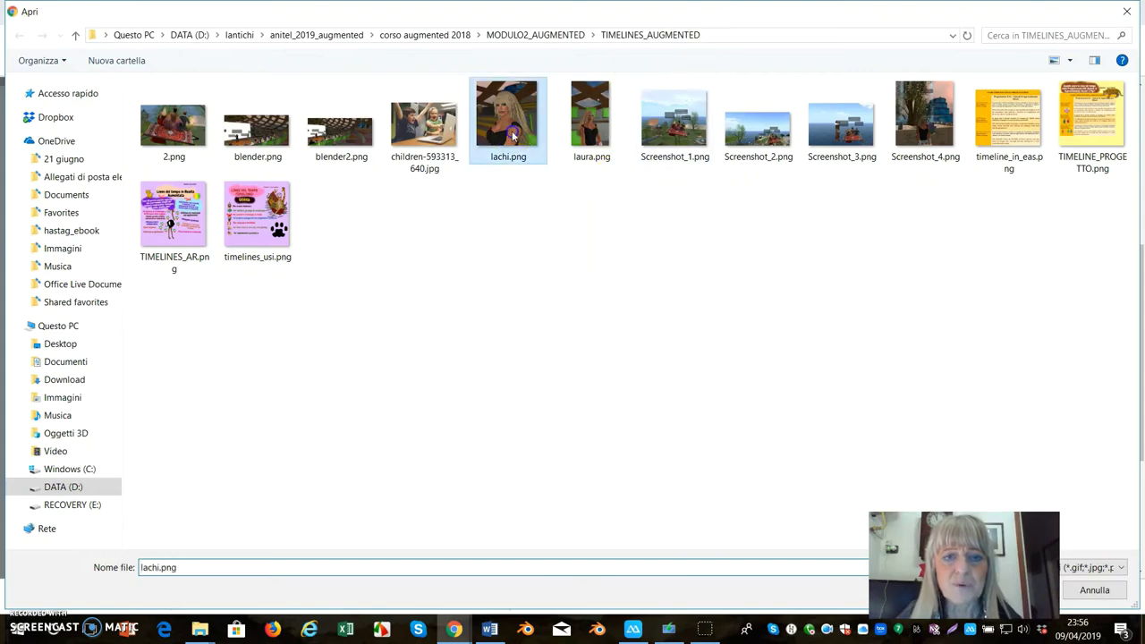
double_click(513, 134)
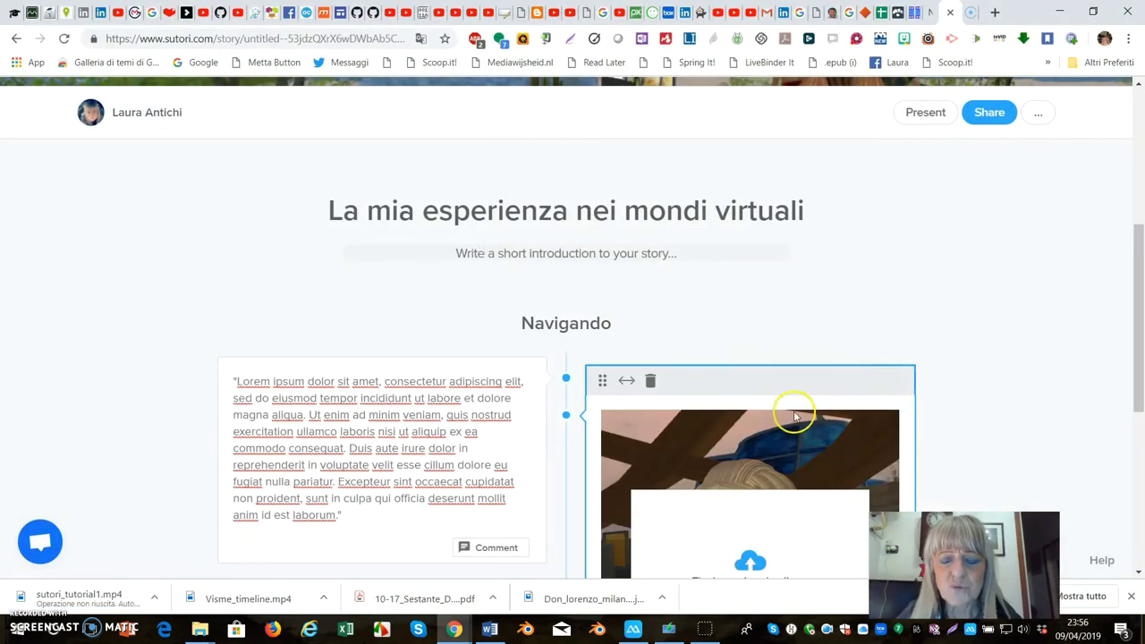
Step: Examine the image block and its options for removing the picture and adding a caption, description or comment
scroll(832, 389, "down", 4)
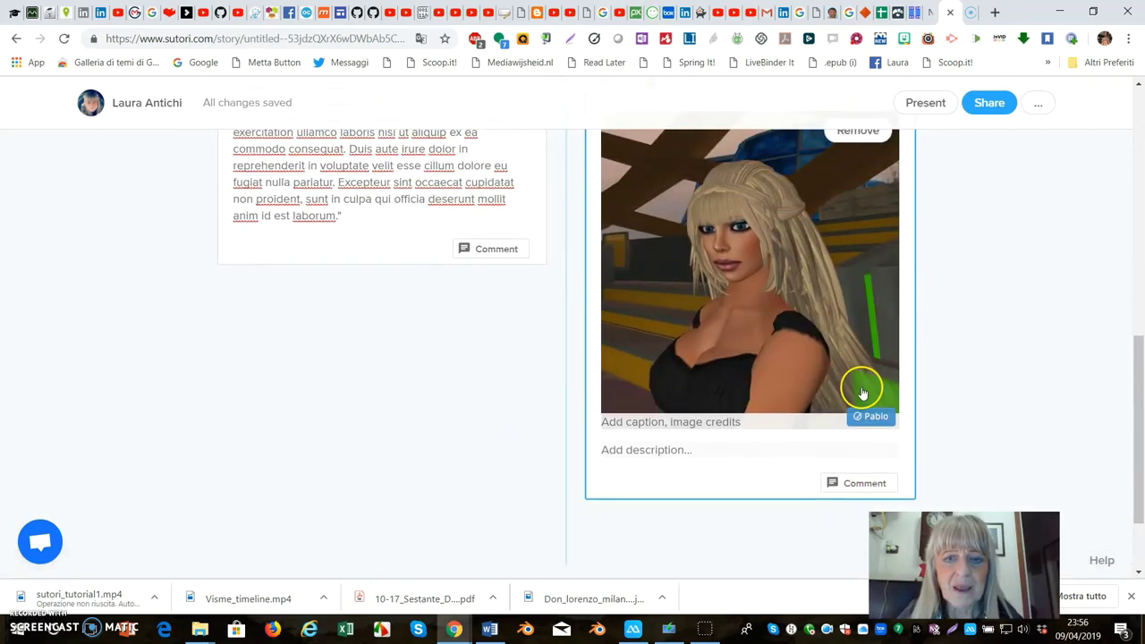
scroll(862, 388, "up", 2)
scroll(866, 381, "up", 4)
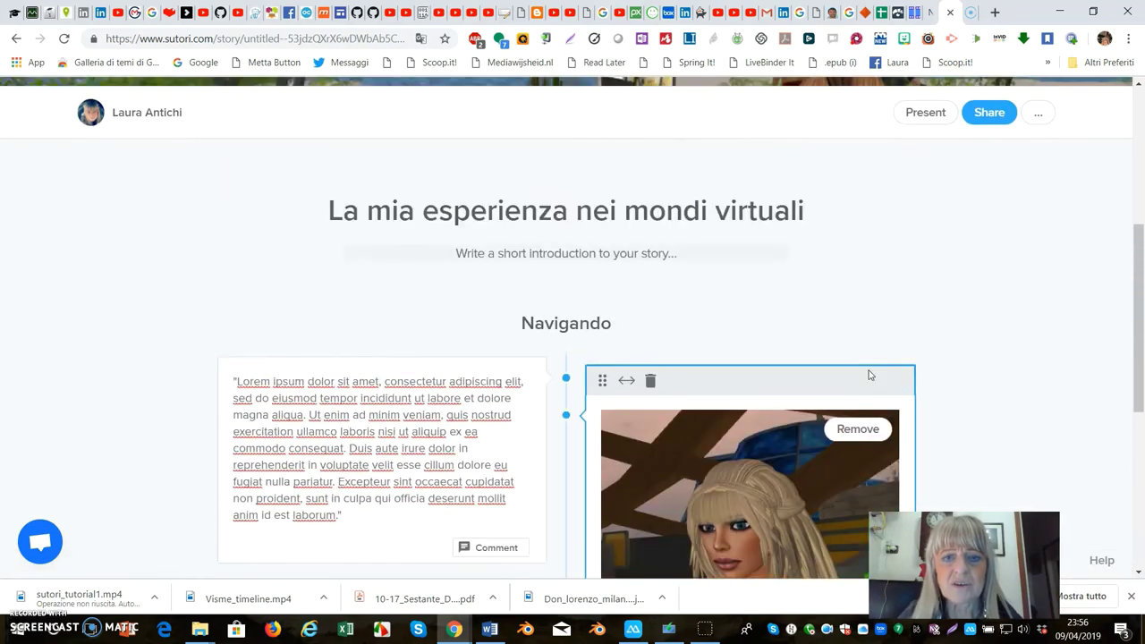
scroll(869, 374, "down", 3)
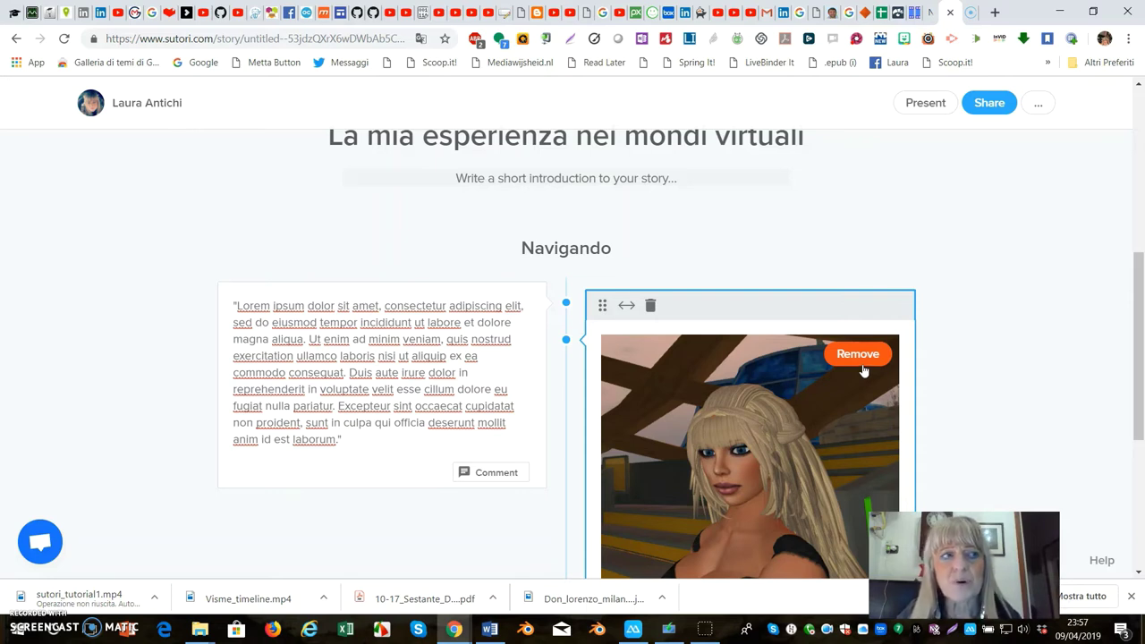
left_click(857, 368)
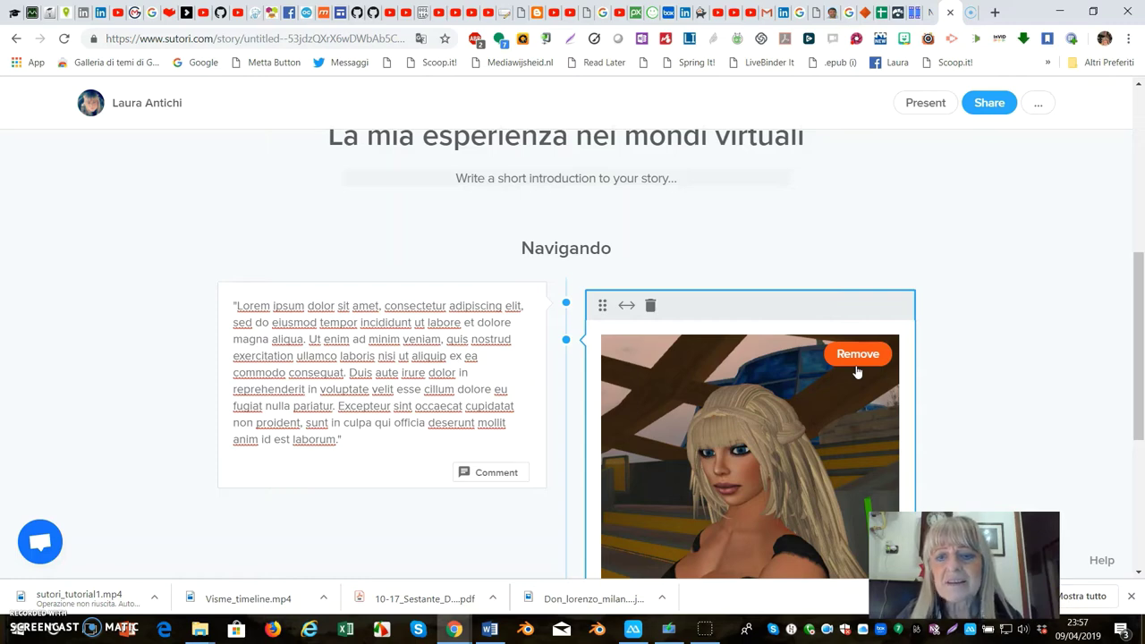
scroll(857, 371, "down", 2)
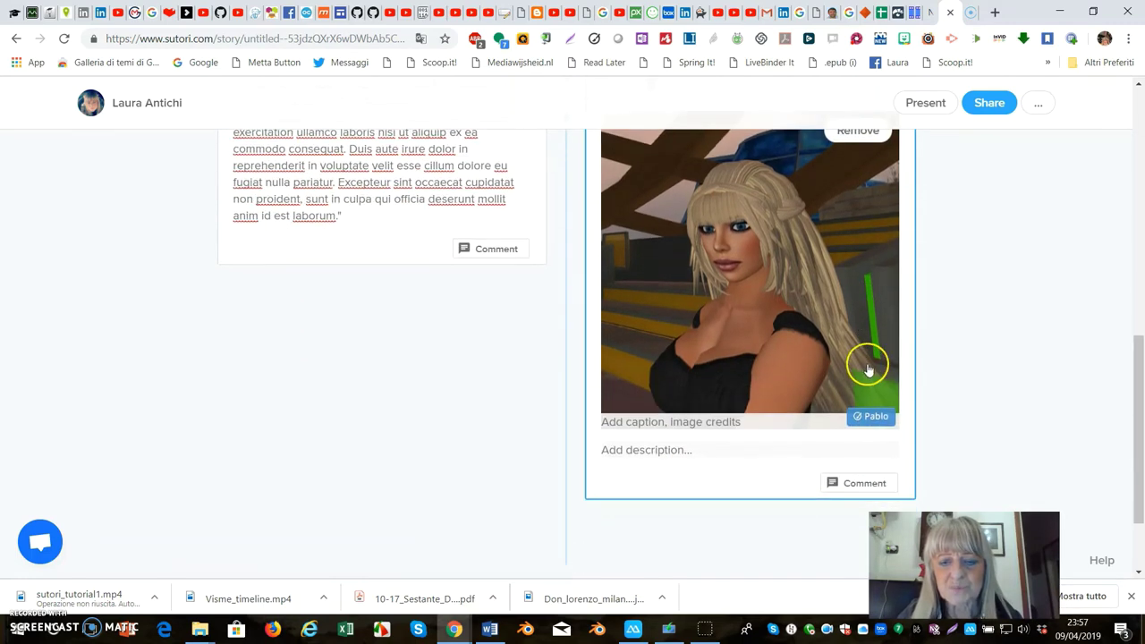
scroll(869, 366, "up", 2)
left_click(877, 356)
Step: Preview the story in presentation mode and return to the editor
scroll(877, 358, "up", 2)
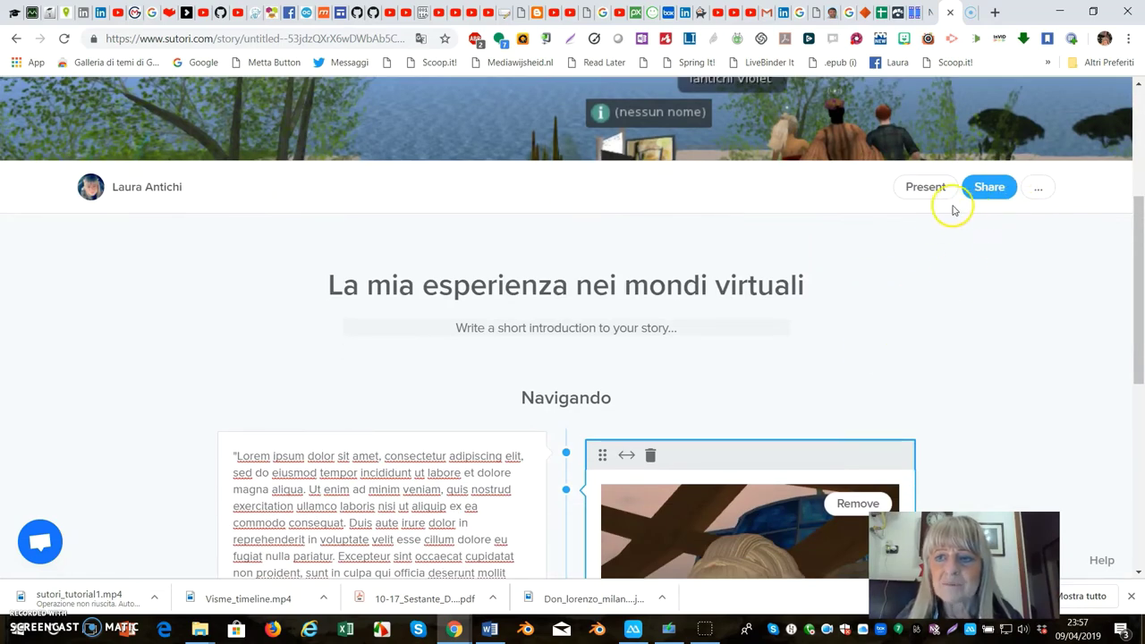
scroll(935, 202, "up", 2)
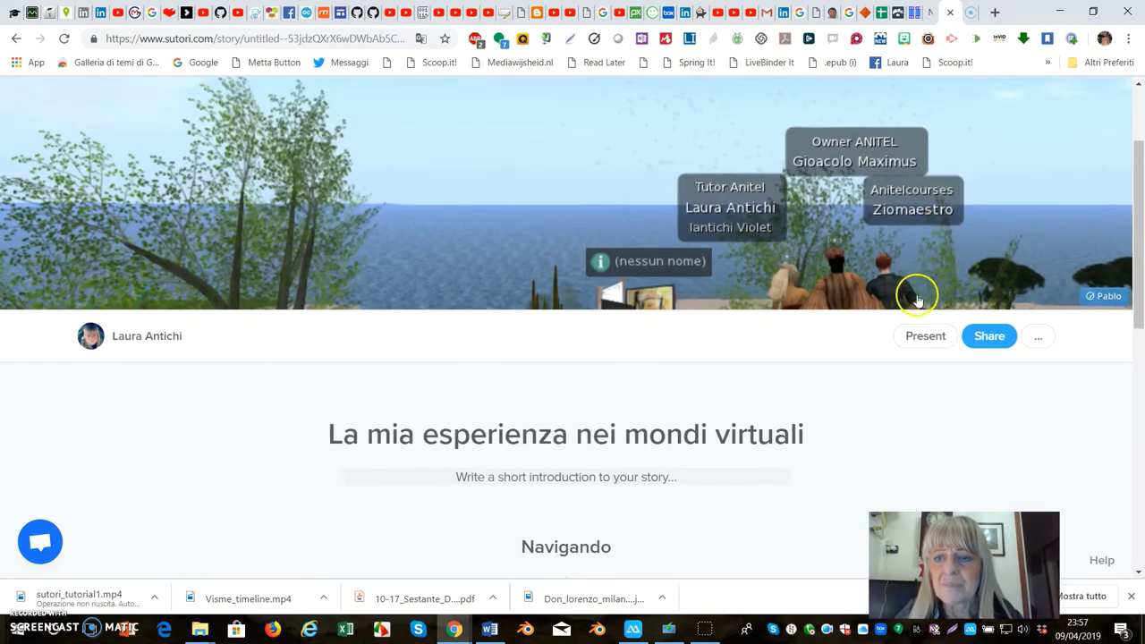
left_click(916, 338)
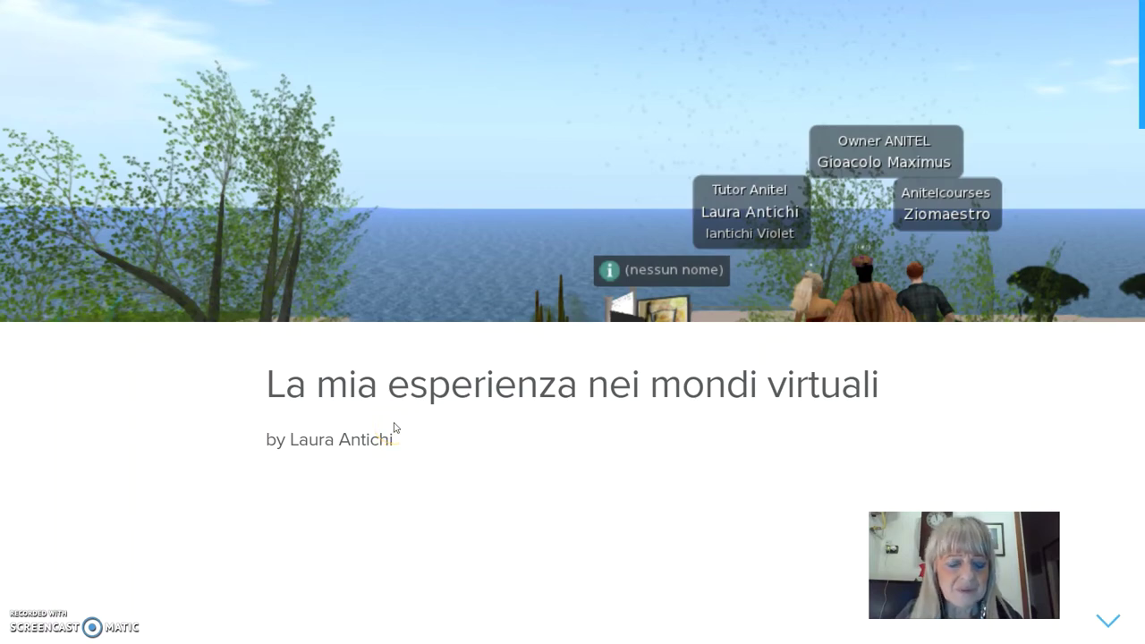
key("Escape")
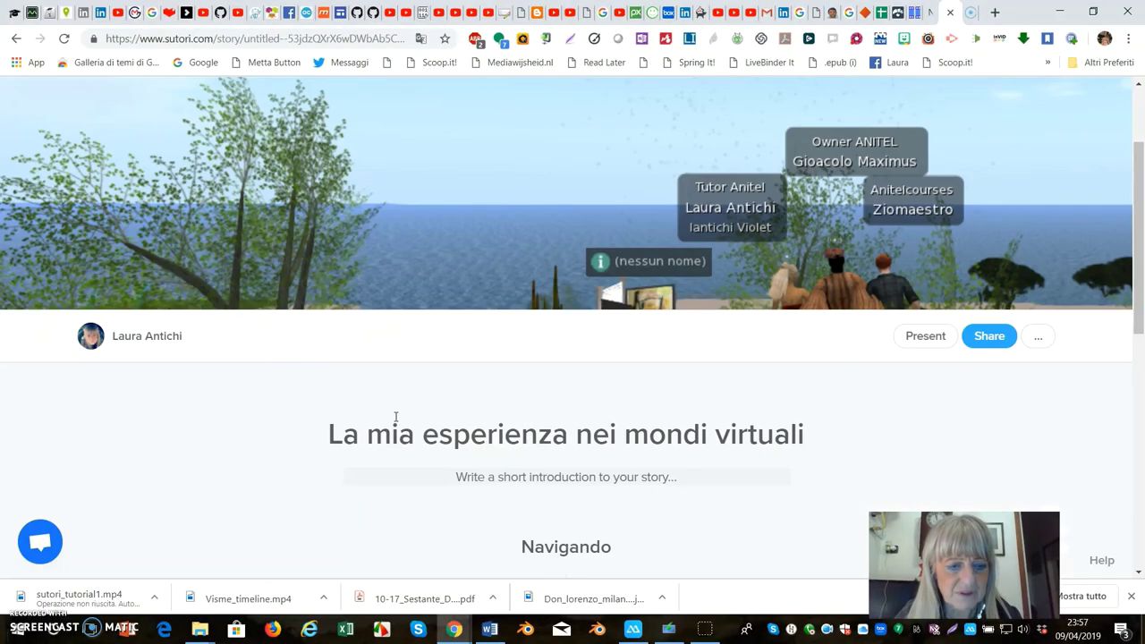
Step: Look over the finished timeline blocks and open the story's sharing options to check how to invite others and share it
scroll(714, 383, "down", 3)
scroll(719, 383, "down", 3)
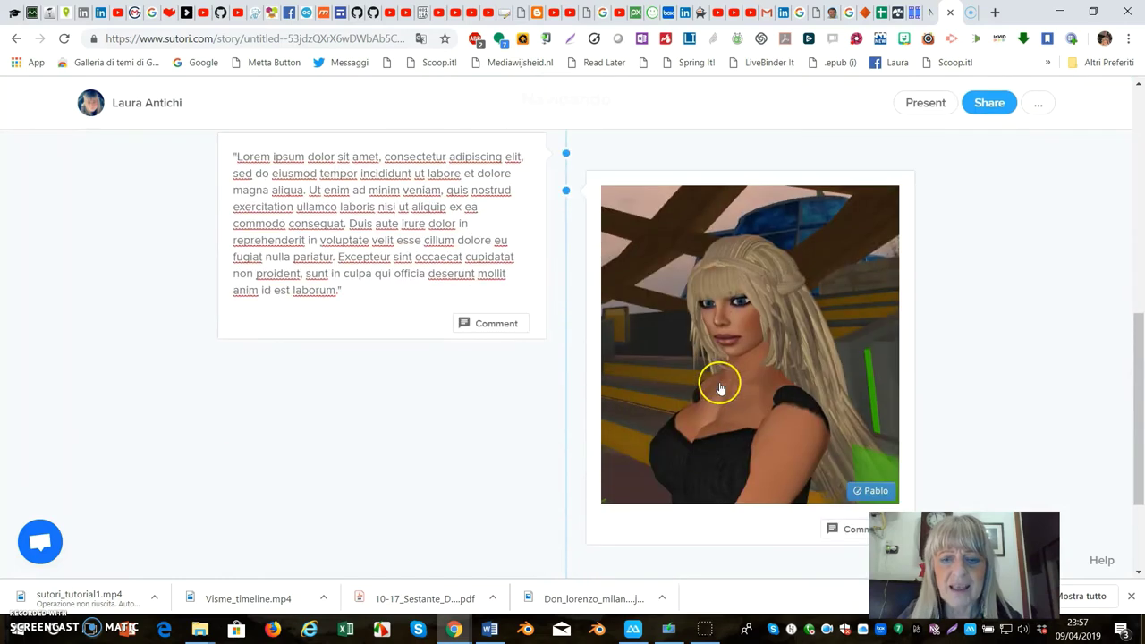
scroll(732, 375, "up", 5)
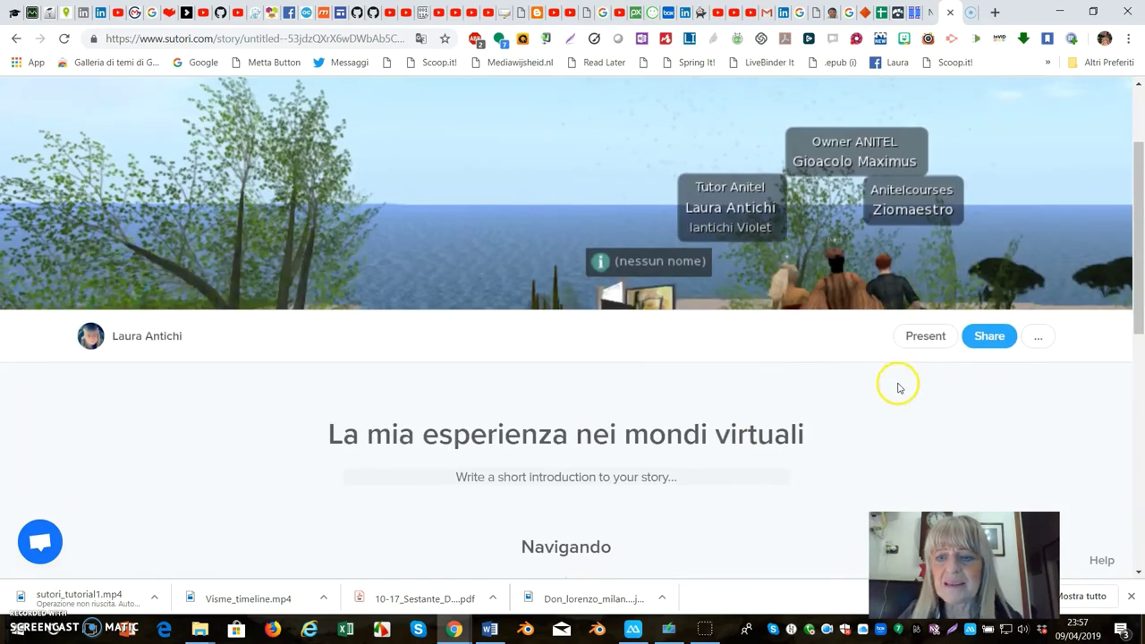
left_click(980, 340)
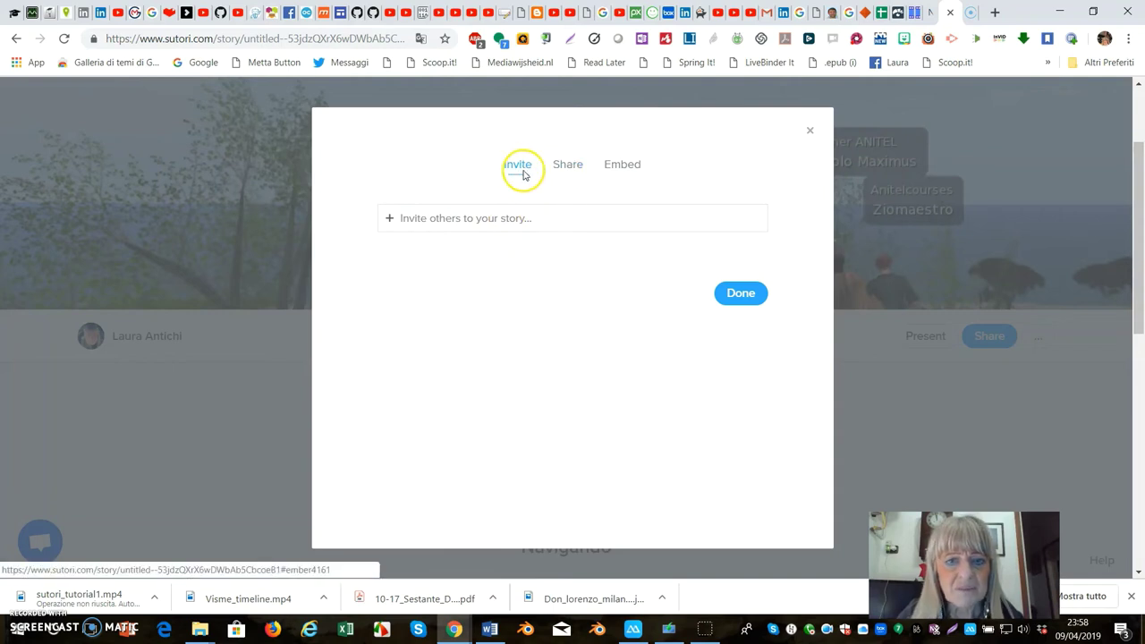
left_click(566, 169)
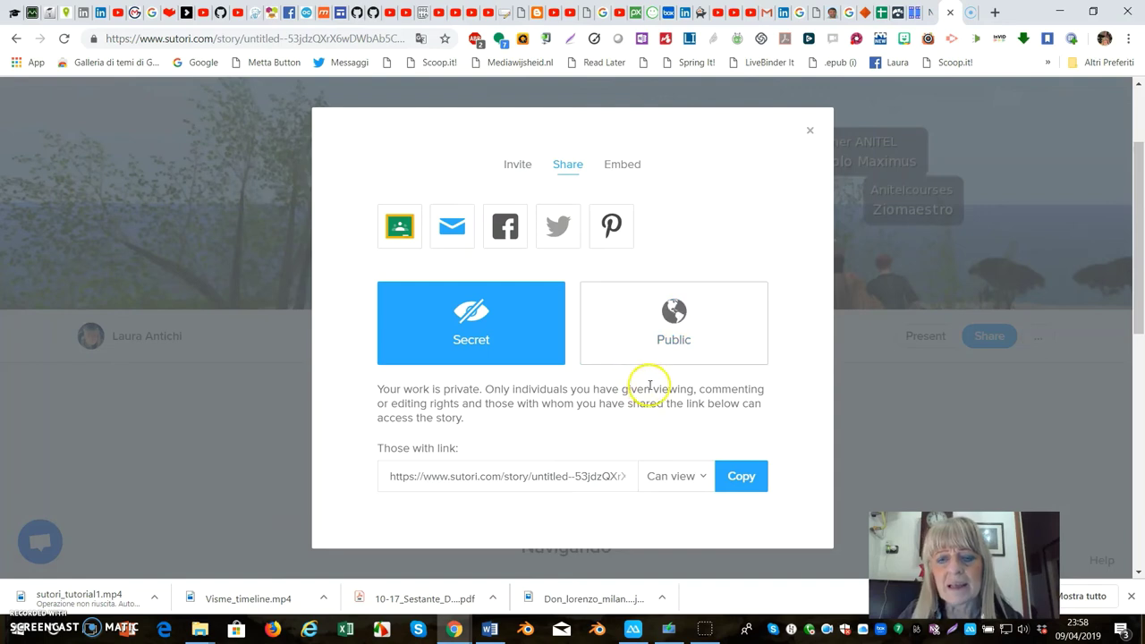
Step: Set the secret story link's permission to Can edit and copy the link for sharing
left_click(646, 329)
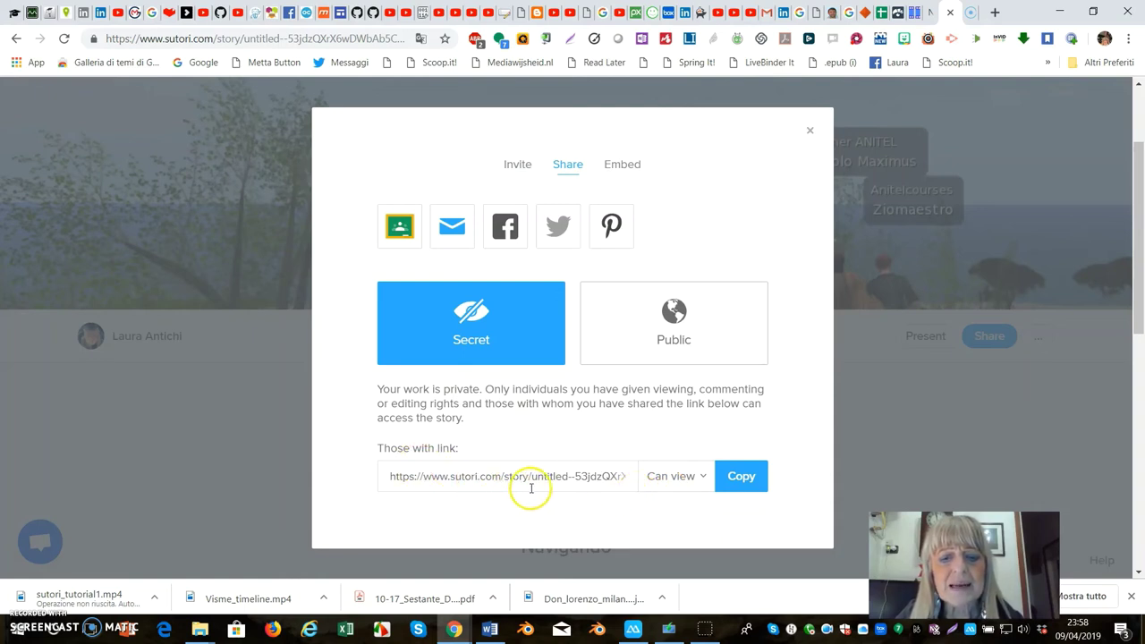
left_click(703, 481)
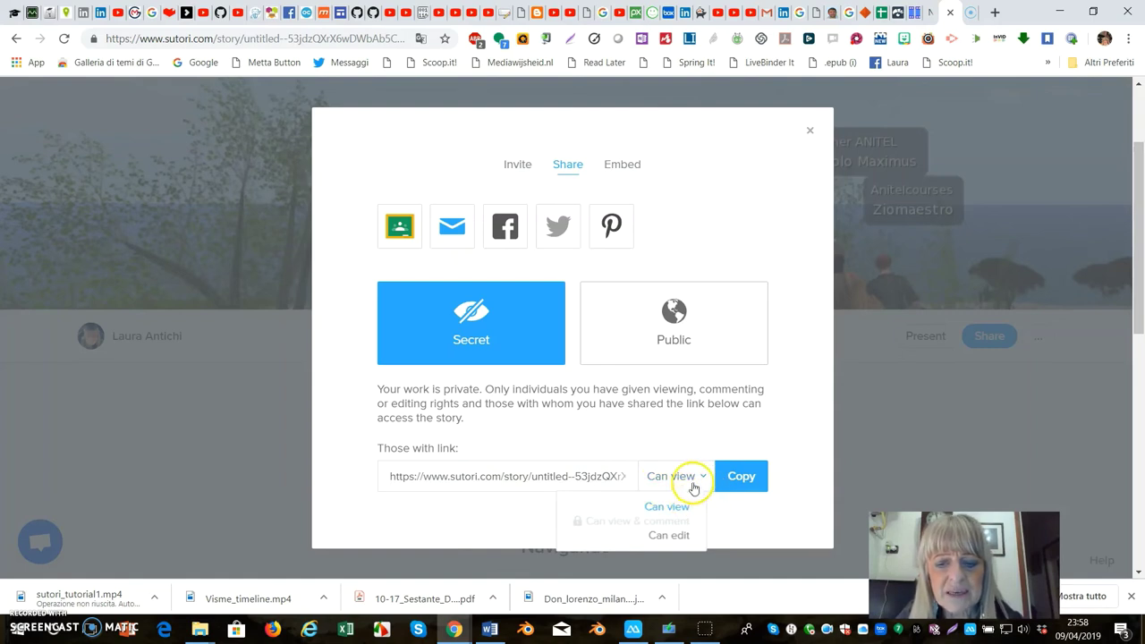
left_click(677, 536)
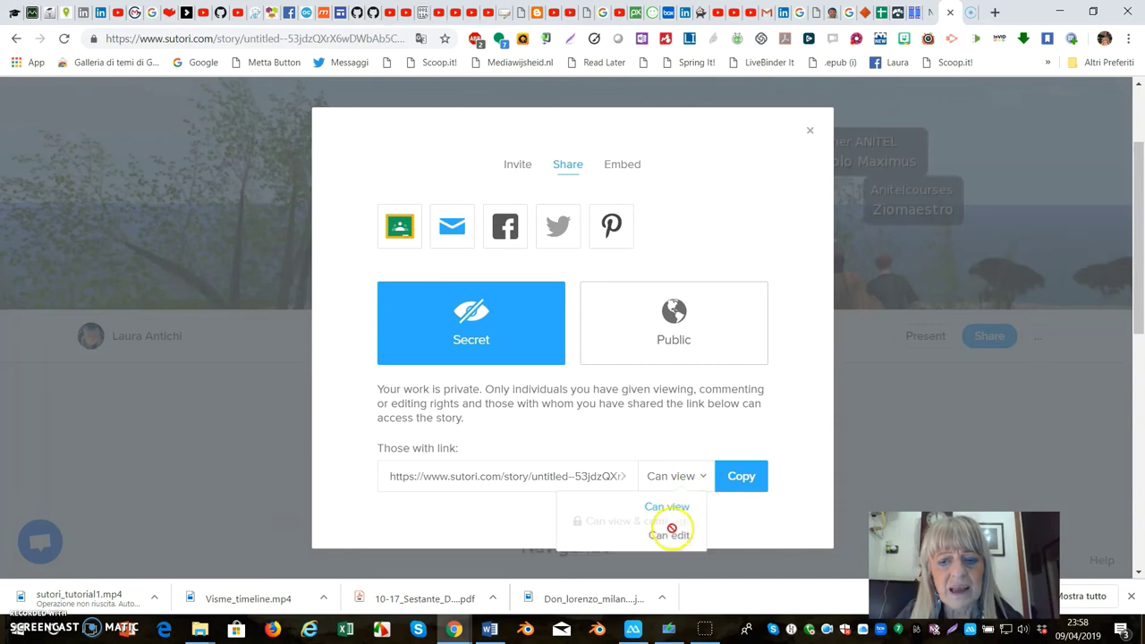
left_click(680, 536)
left_click(770, 486)
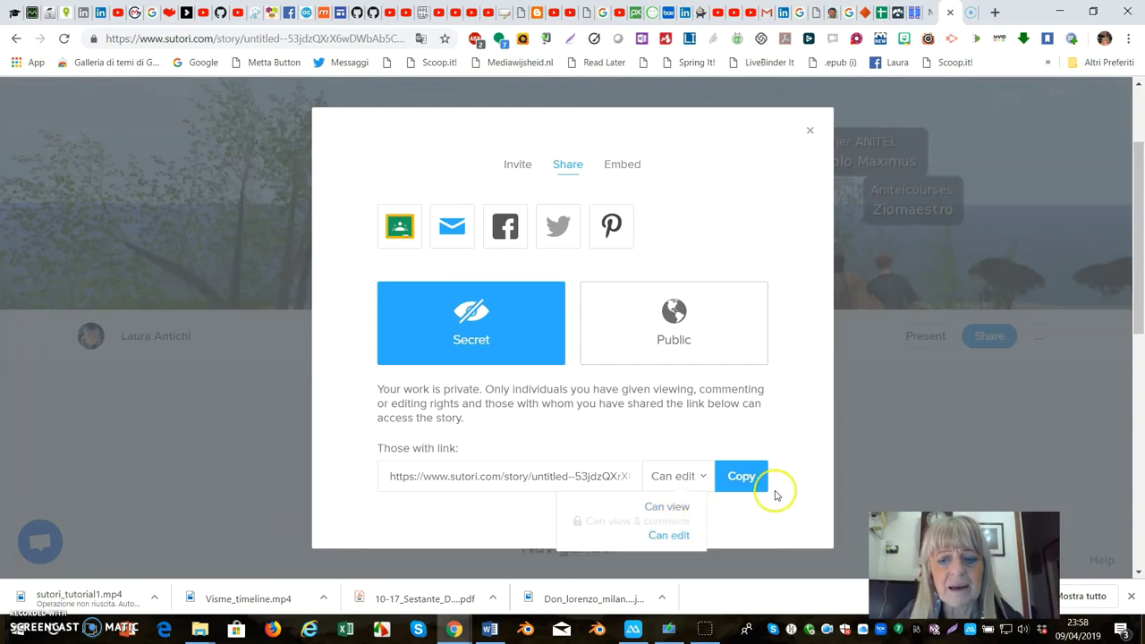
left_click(738, 482)
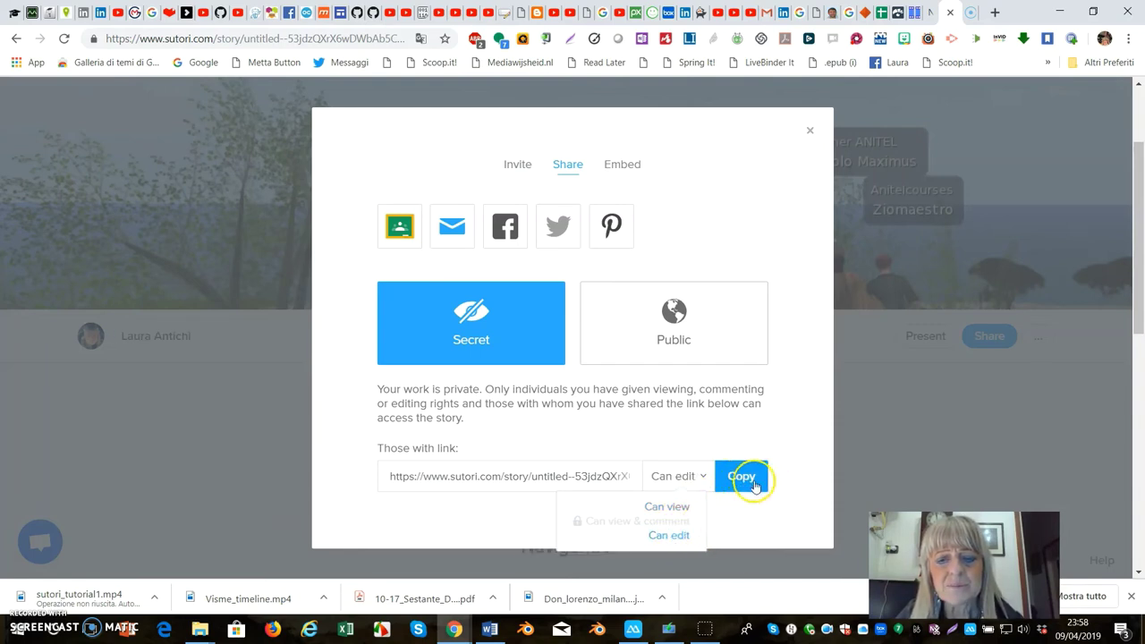
left_click(800, 486)
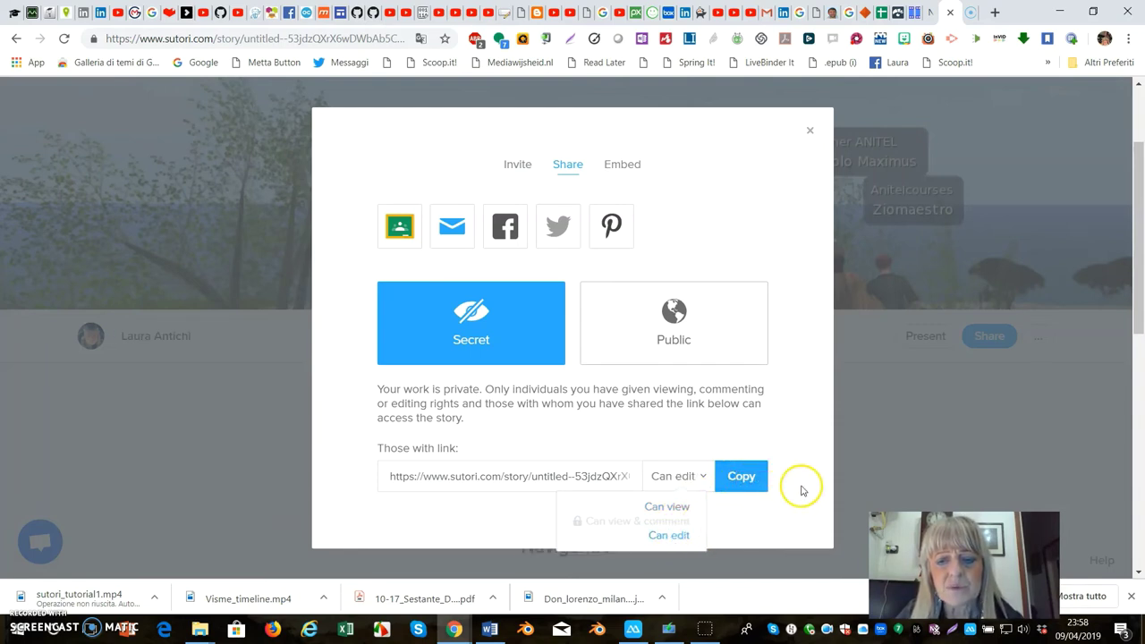
left_click(740, 481)
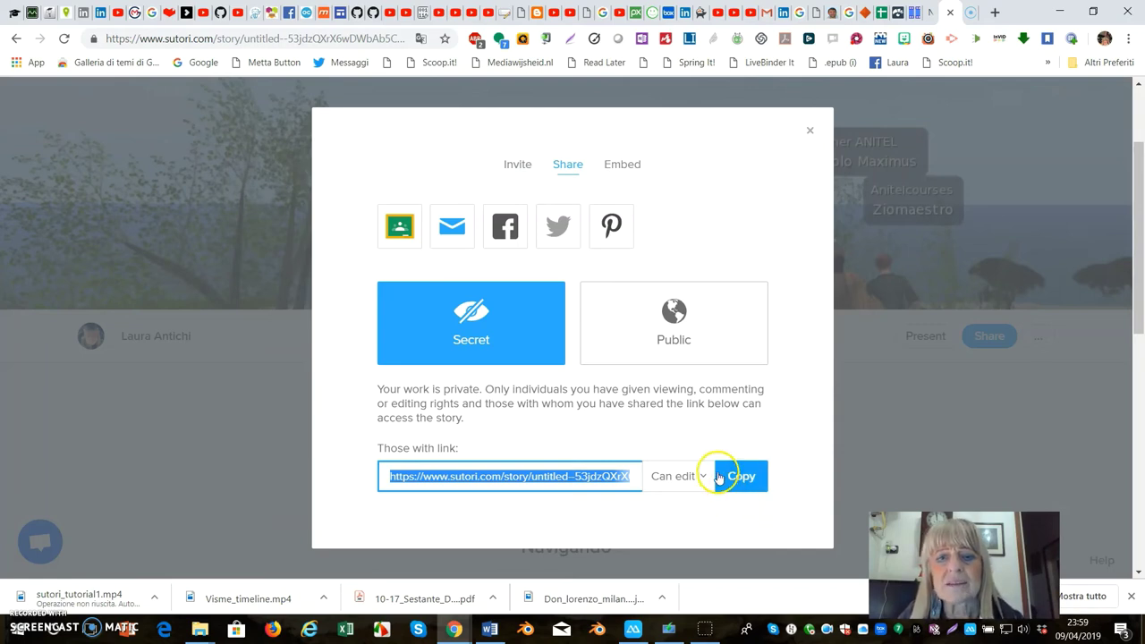
Step: Check the story's embedding options, close the sharing dialog, and look over the additional story options for exporting, copying and deleting
left_click(623, 164)
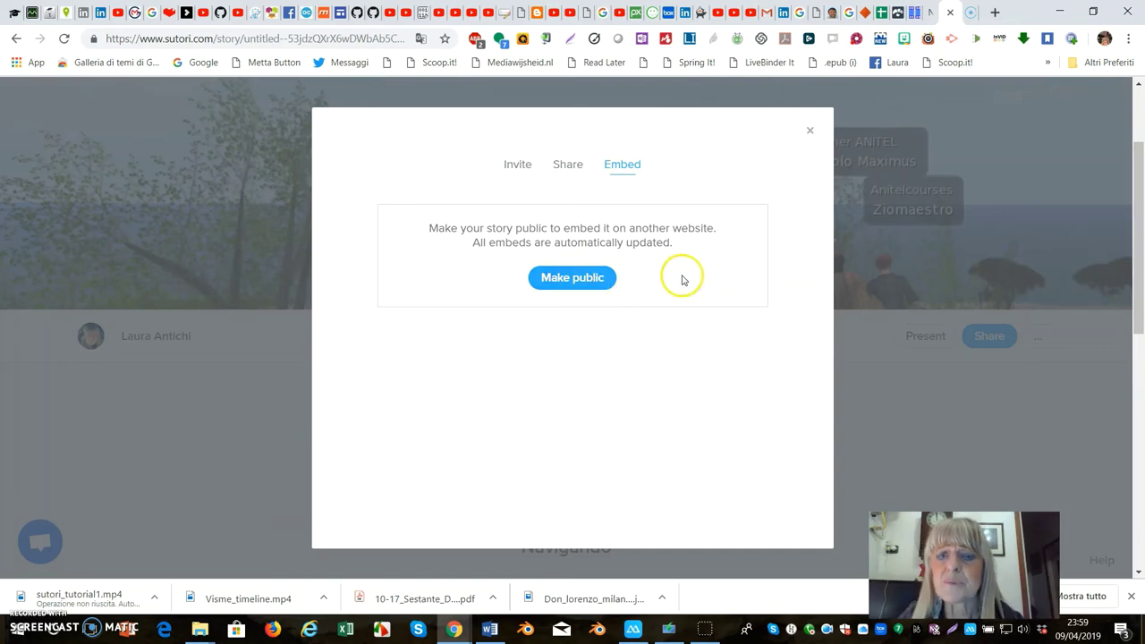
left_click(812, 132)
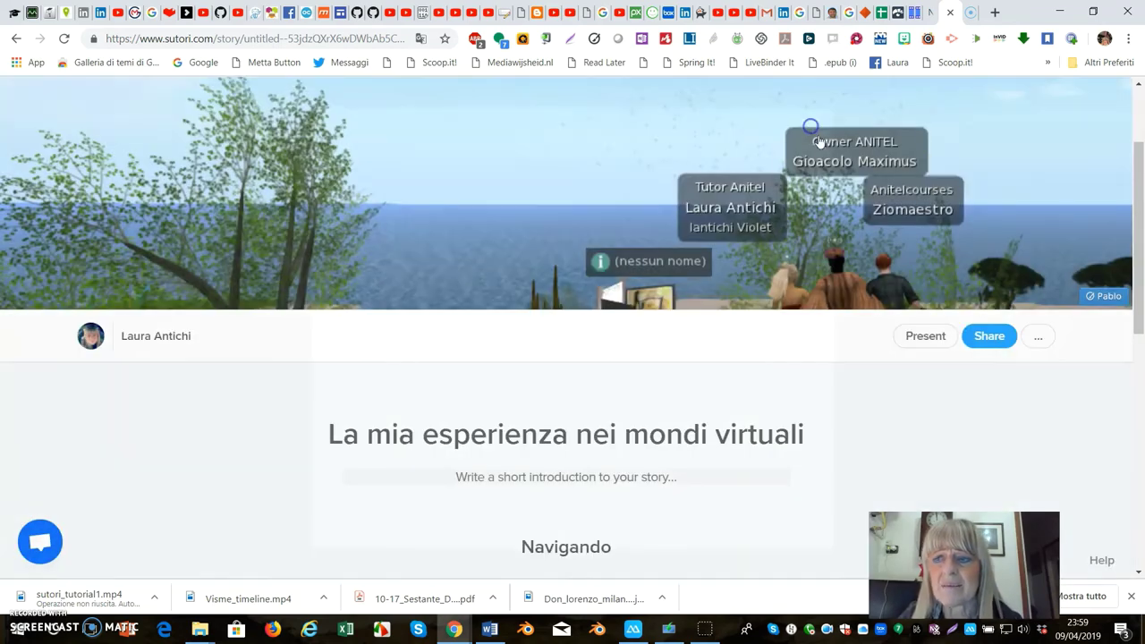
left_click(1041, 344)
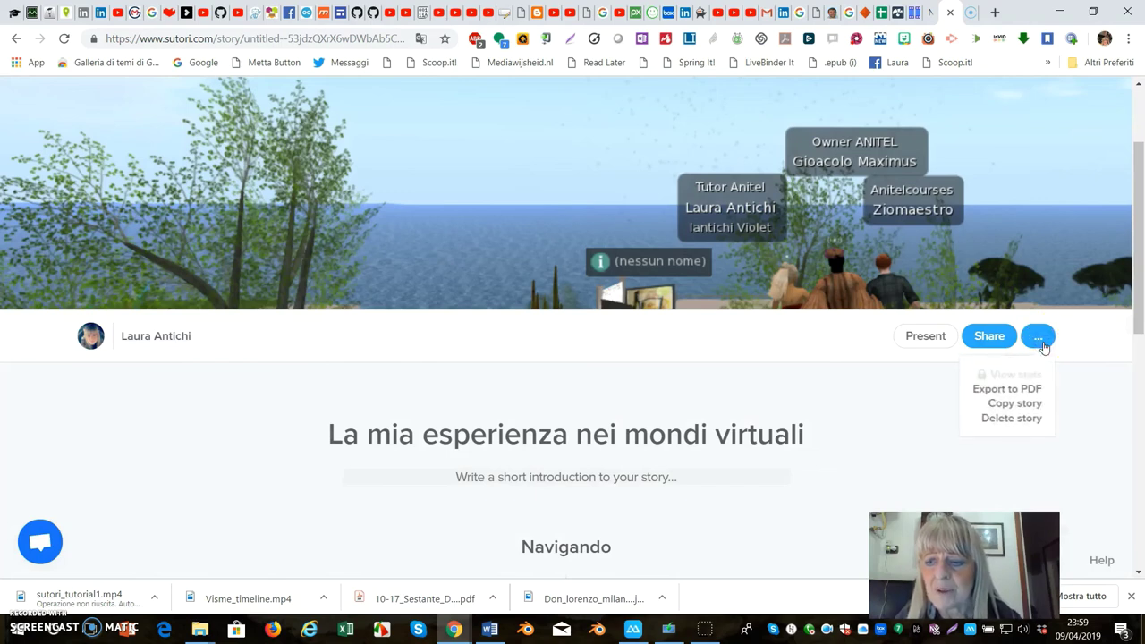
left_click(1029, 423)
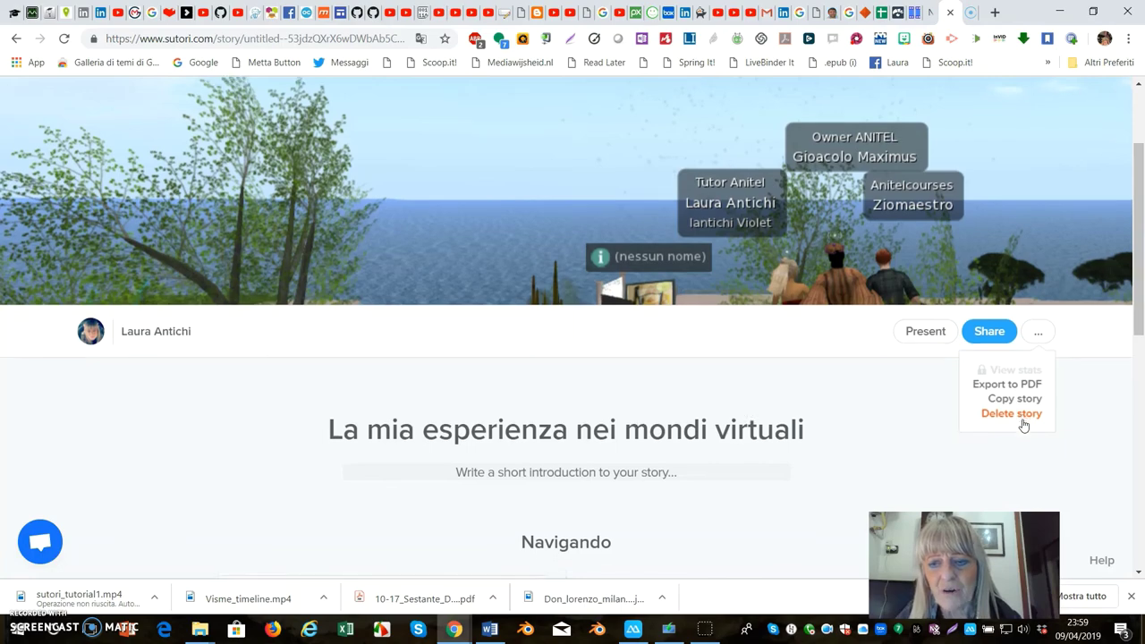
scroll(1029, 422, "down", 6)
scroll(1029, 423, "down", 1)
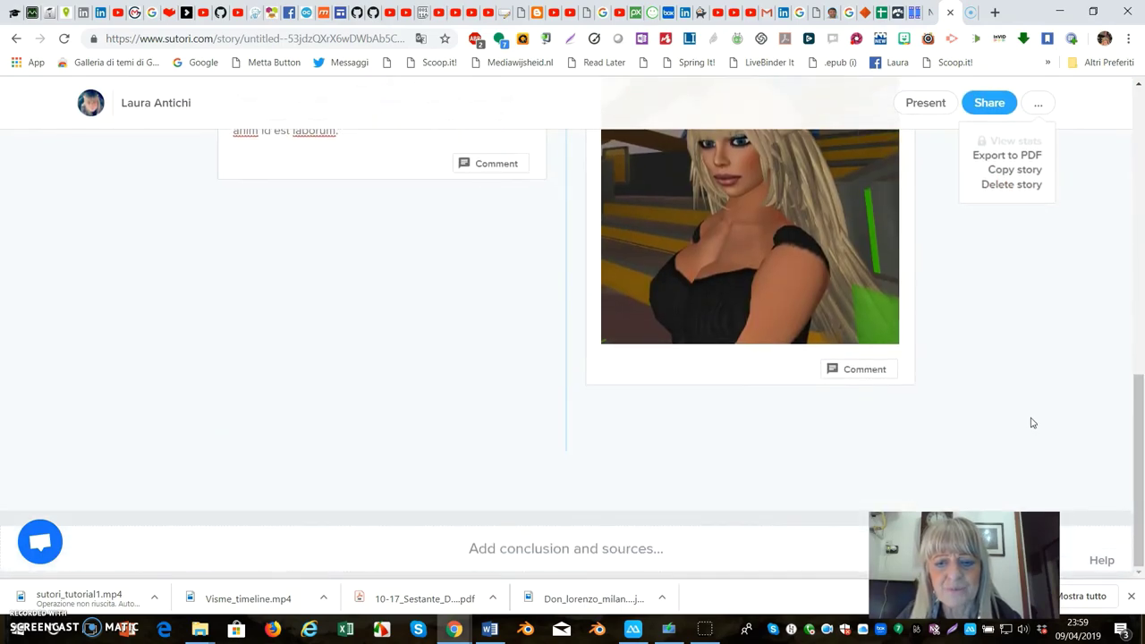